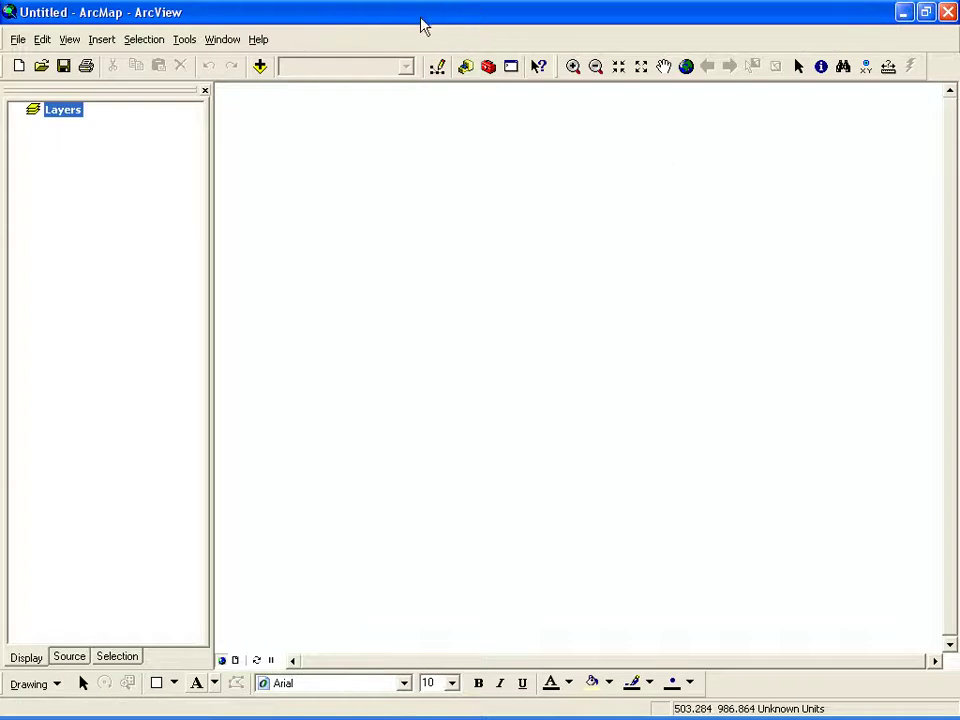
- Add the muncoast.shp and doc_loc.shp shapefiles from the GIS folder to the map
left_click(260, 66)
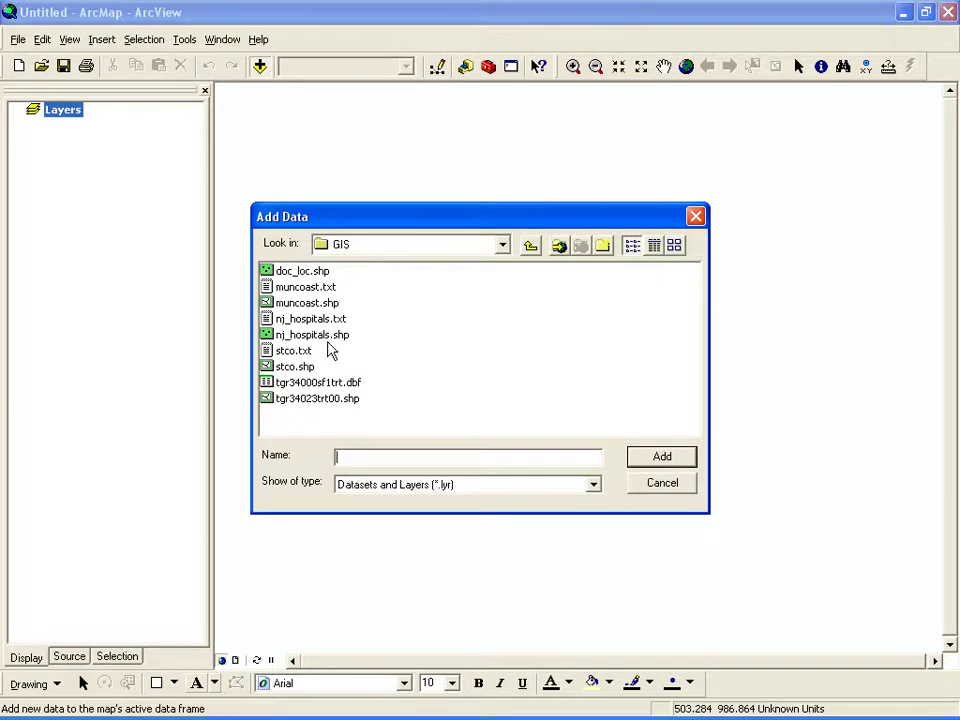
double_click(310, 303)
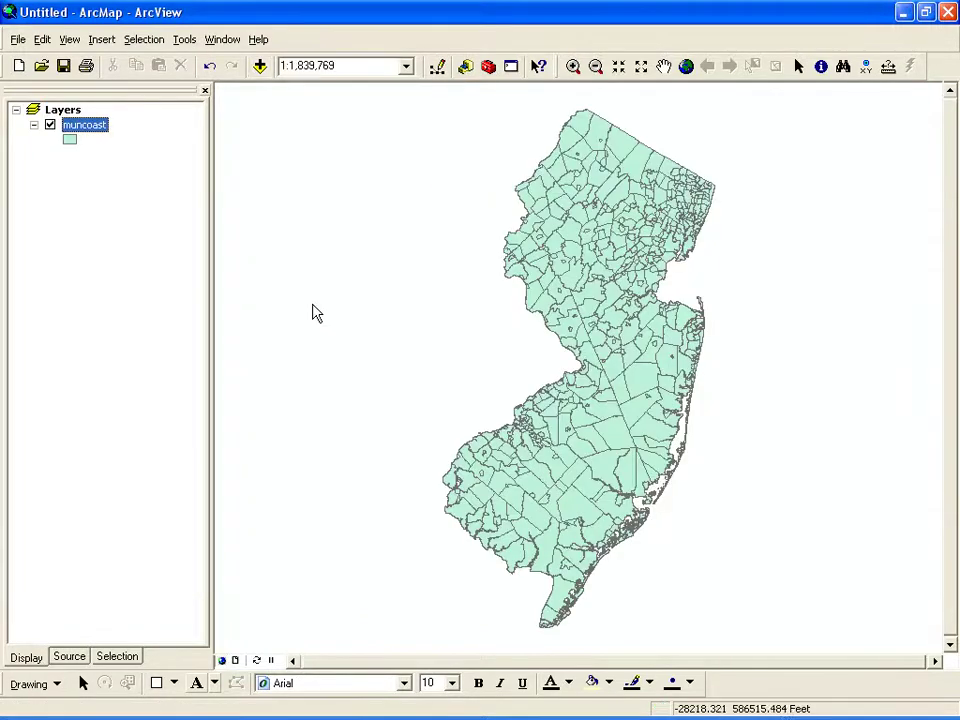
left_click(260, 67)
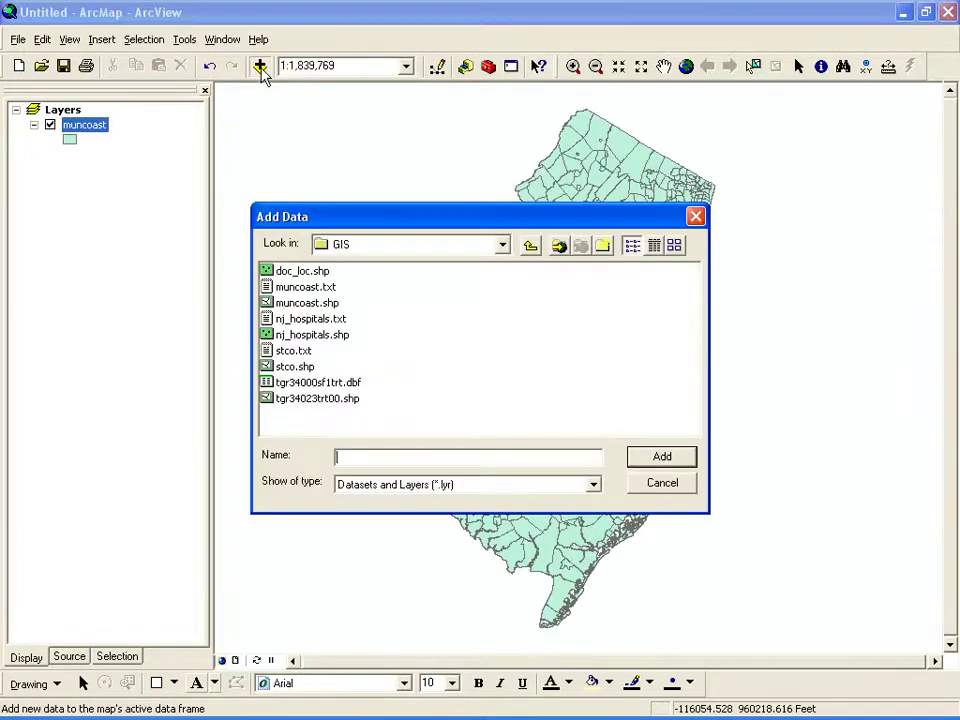
double_click(300, 272)
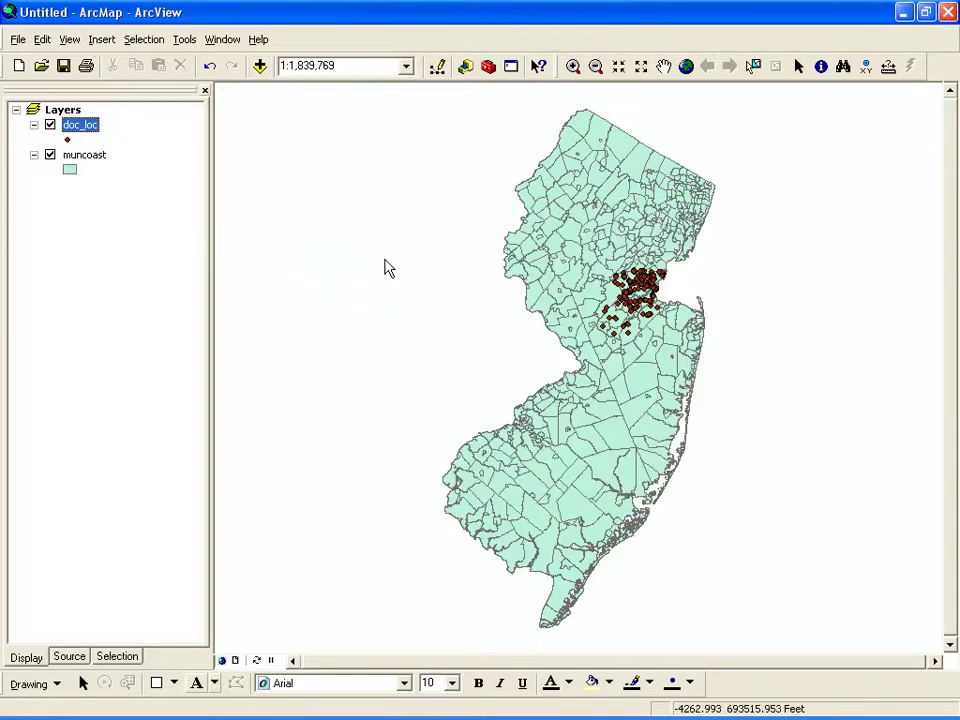
left_click(260, 66)
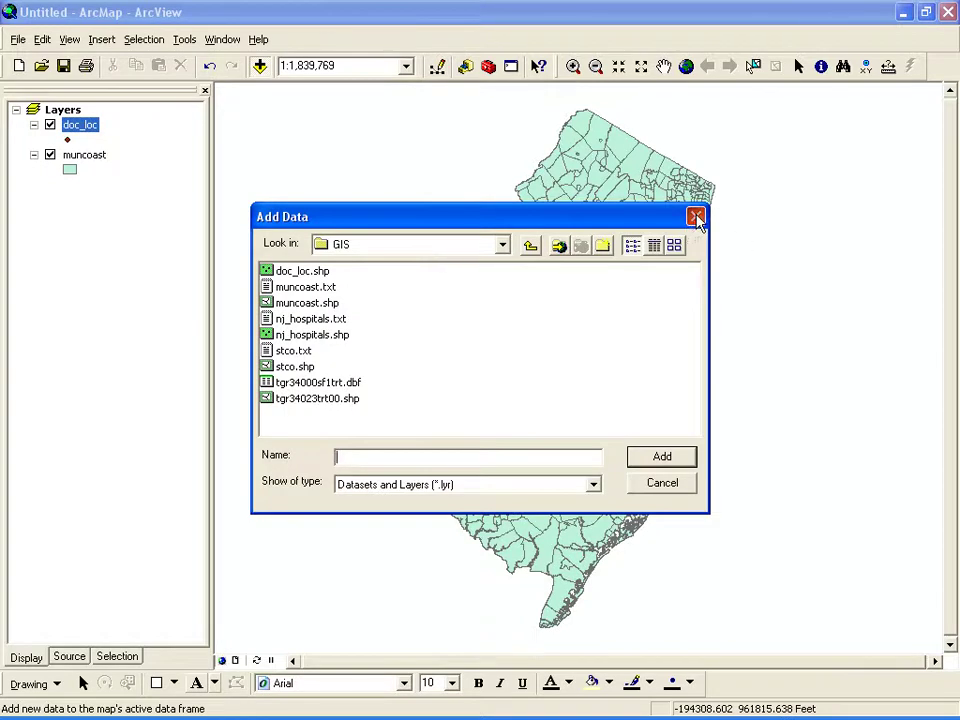
left_click(696, 217)
- Identify the attributes of several doc_loc points in the dense cluster beside the river
left_click(573, 66)
left_click_drag(584, 255, 670, 345)
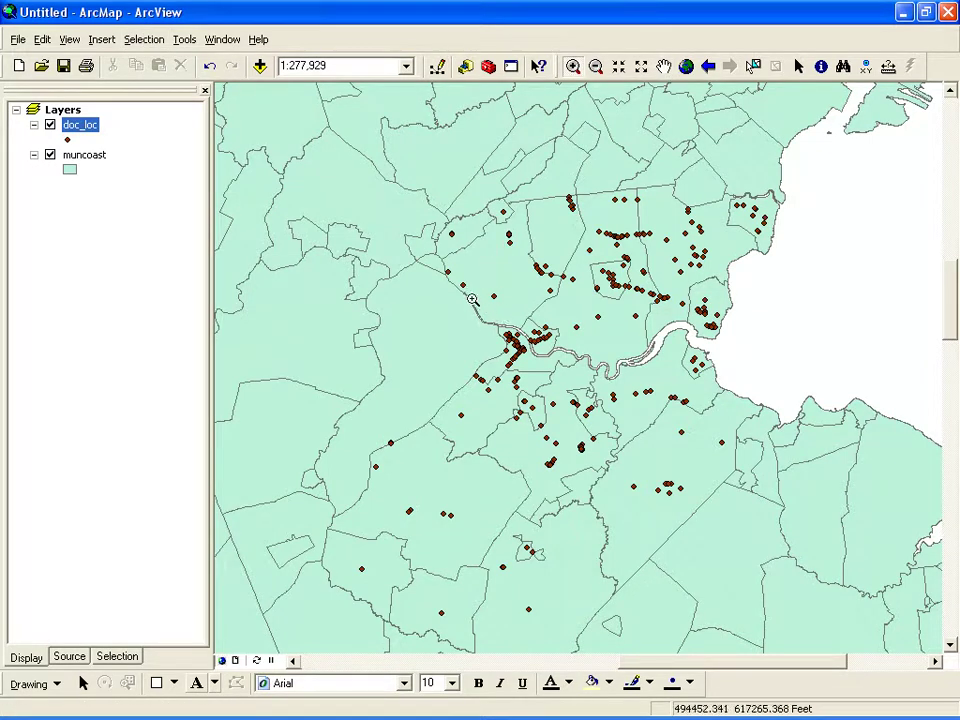
left_click_drag(458, 300, 589, 386)
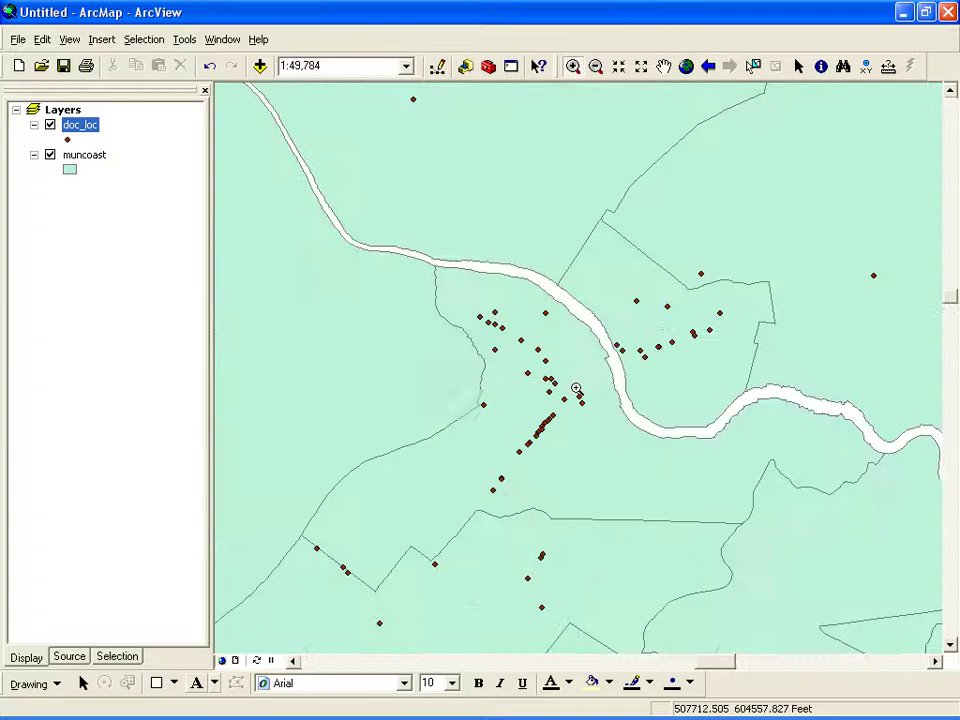
left_click(821, 70)
left_click_drag(780, 212, 71, 205)
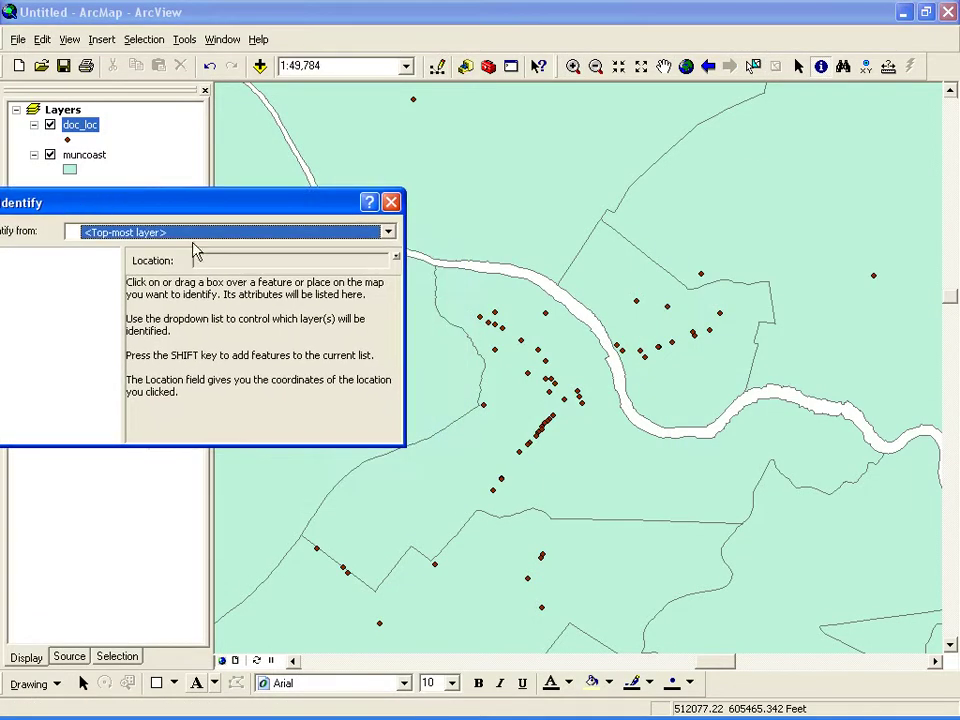
left_click(550, 389)
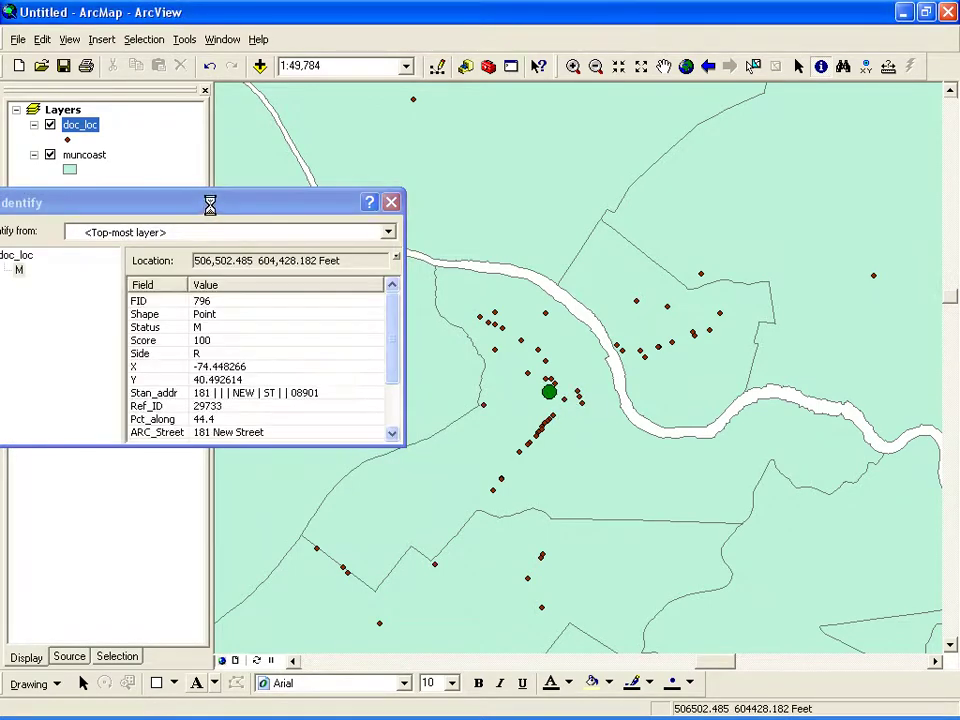
left_click(295, 191)
left_click_drag(266, 197, 300, 182)
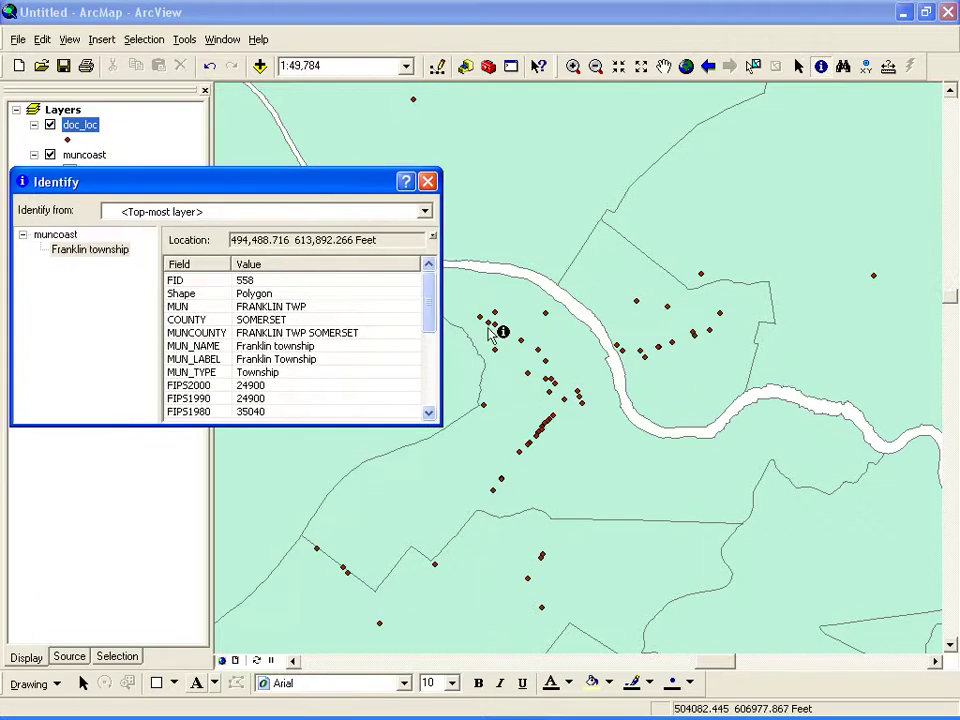
left_click(567, 405)
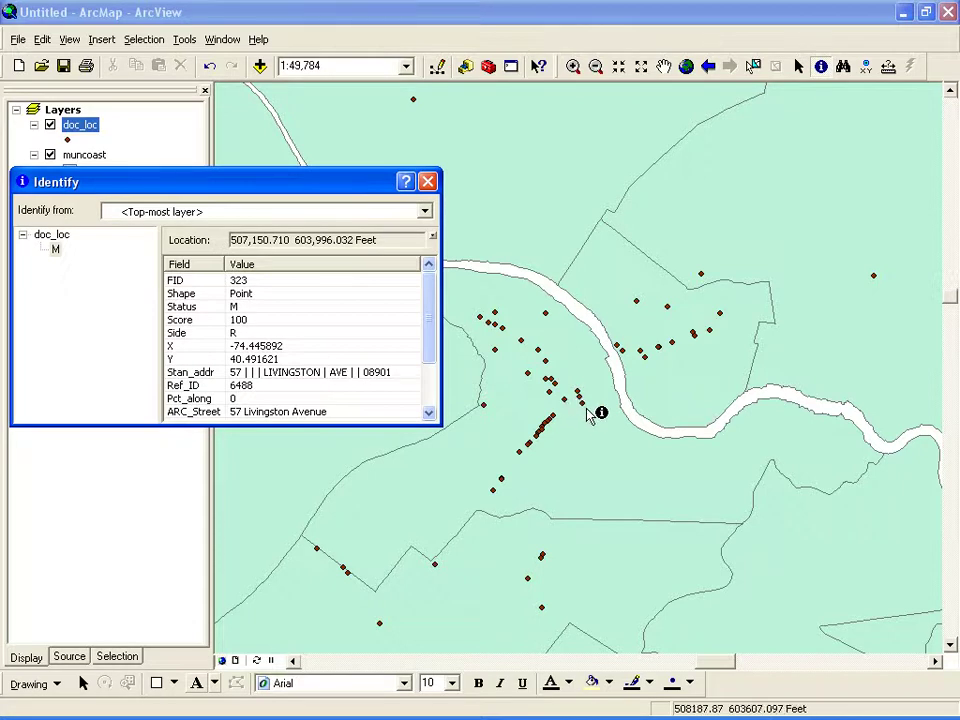
left_click(581, 403)
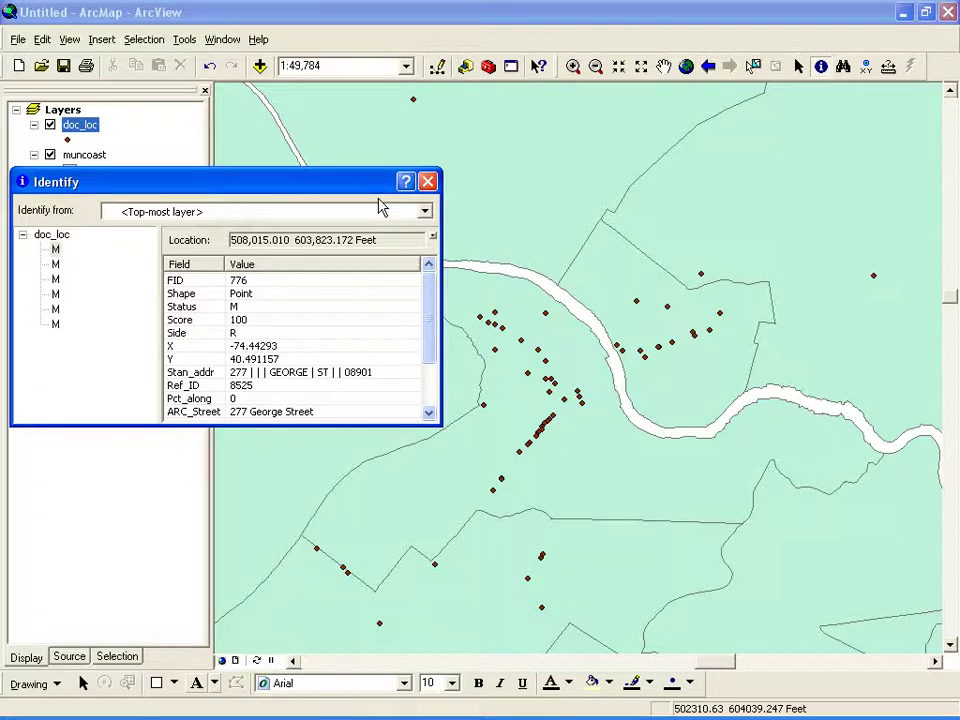
left_click(428, 182)
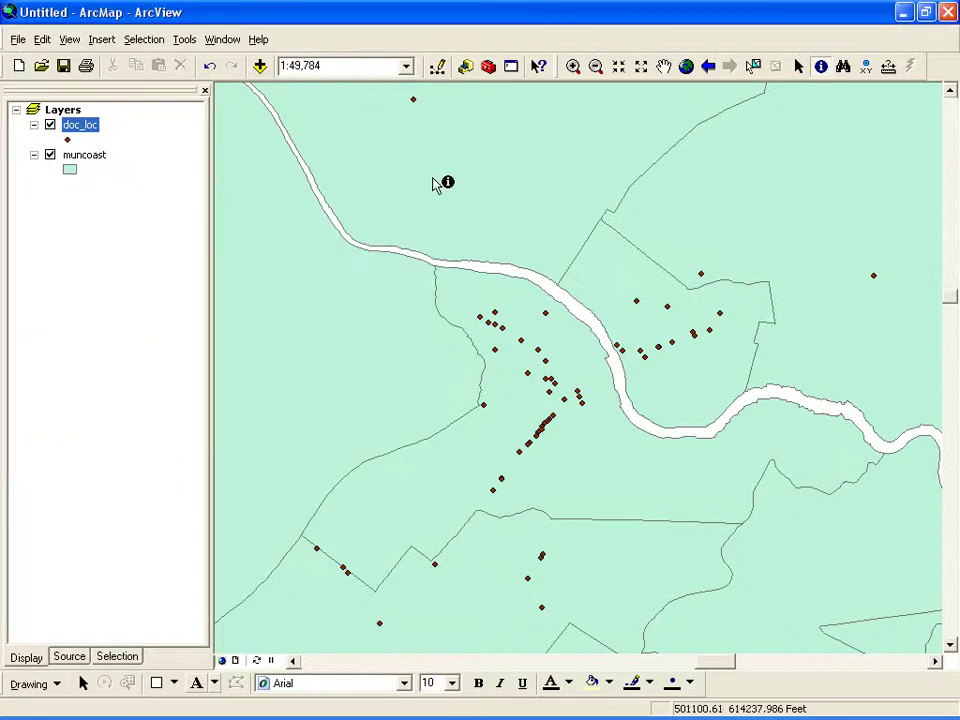
- Try adding the tgr34023trt00.shp tract shapefile without a defined projection, and remove its layer from the map
left_click(260, 67)
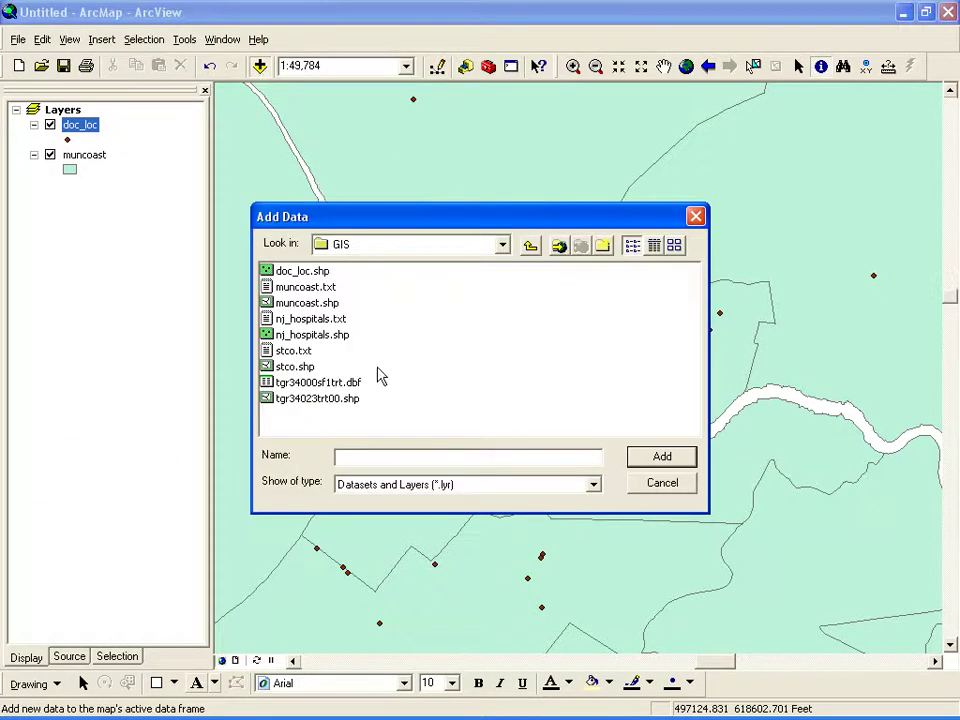
double_click(325, 399)
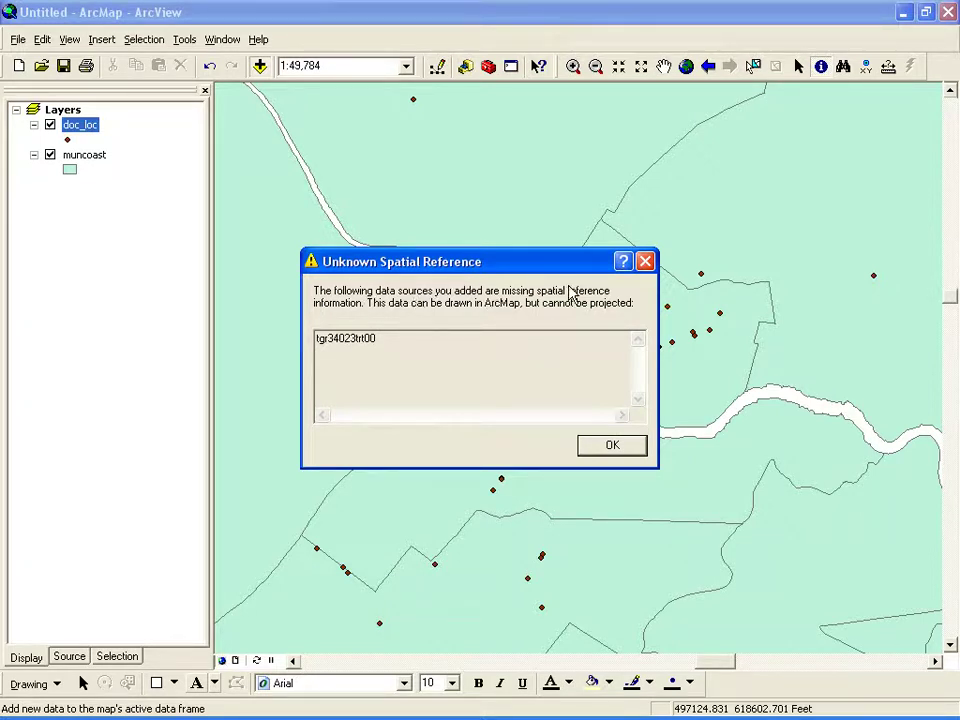
left_click(646, 263)
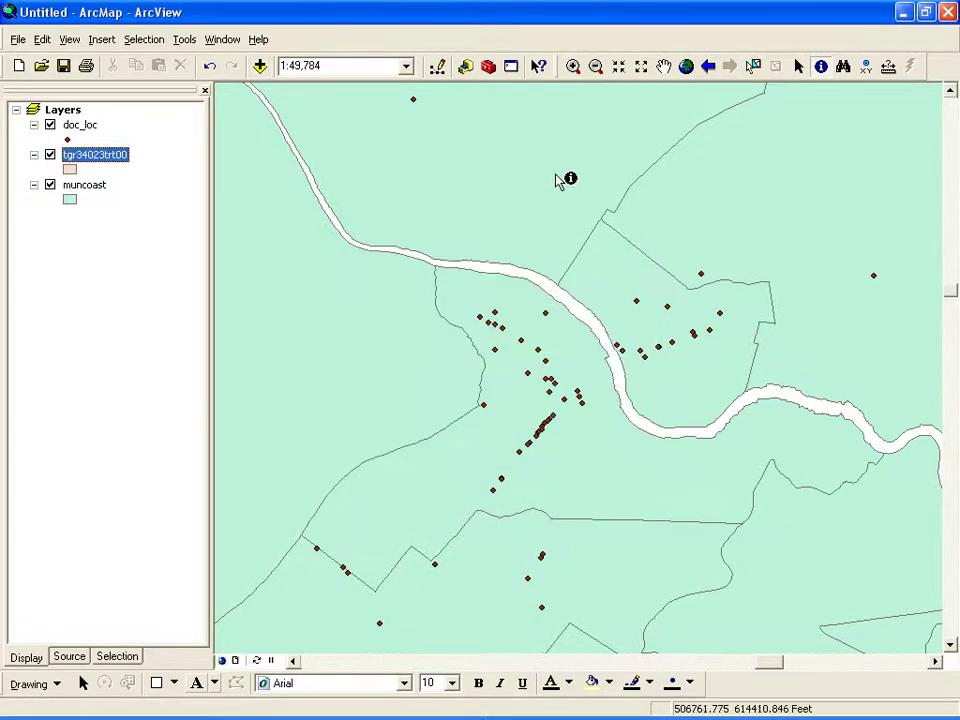
right_click(91, 158)
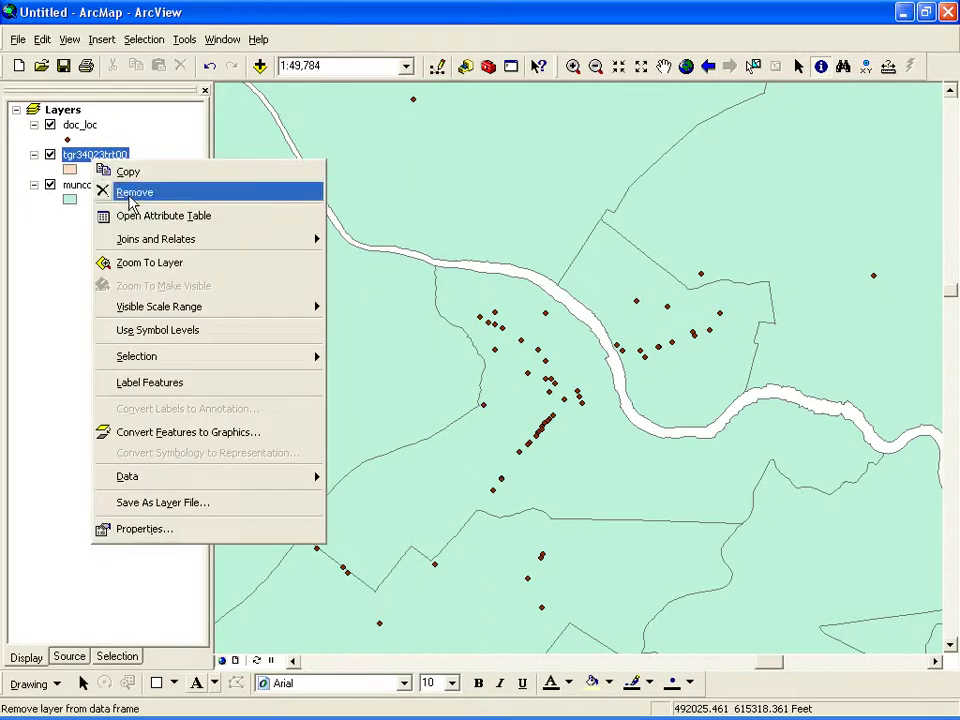
left_click(132, 193)
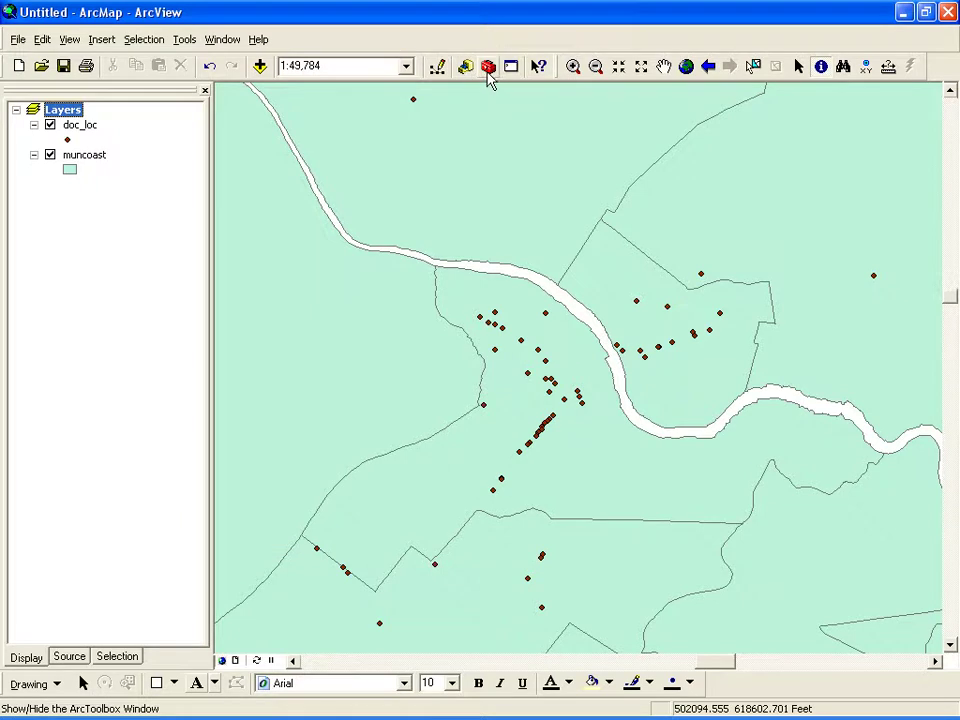
- Open the Define Projection tool from the Data Management toolset and set tgr34023trt00.shp as its input dataset
left_click(488, 68)
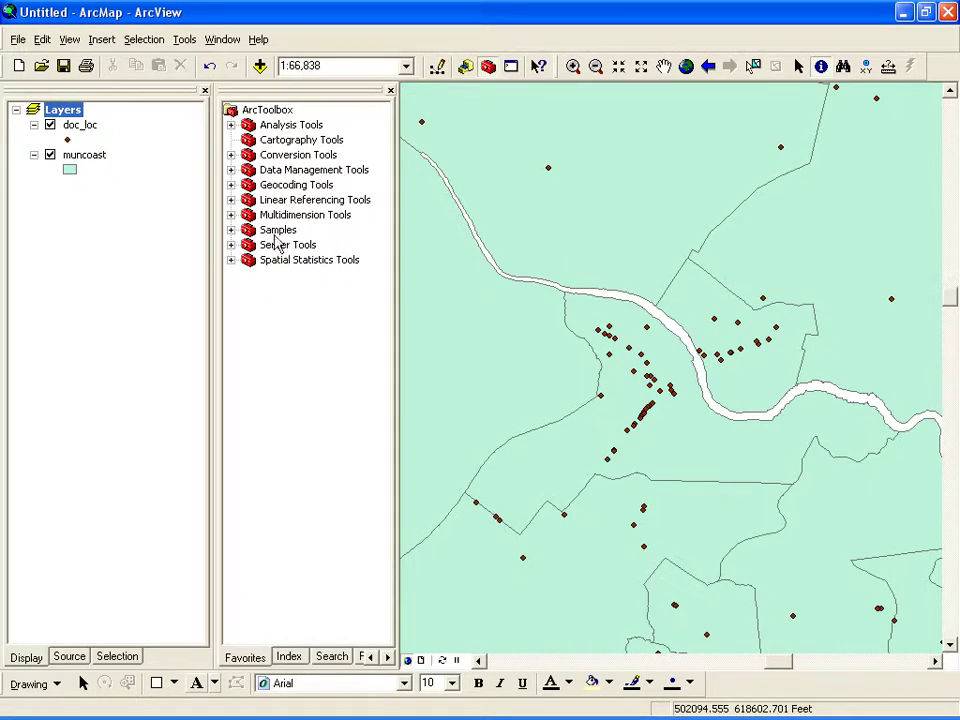
double_click(293, 172)
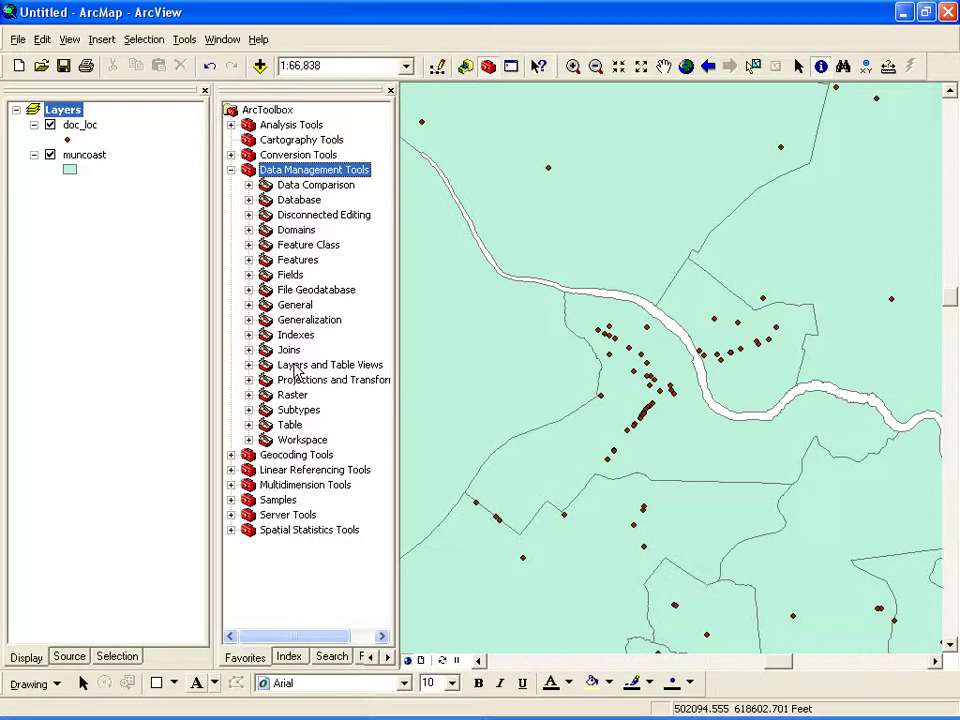
double_click(298, 384)
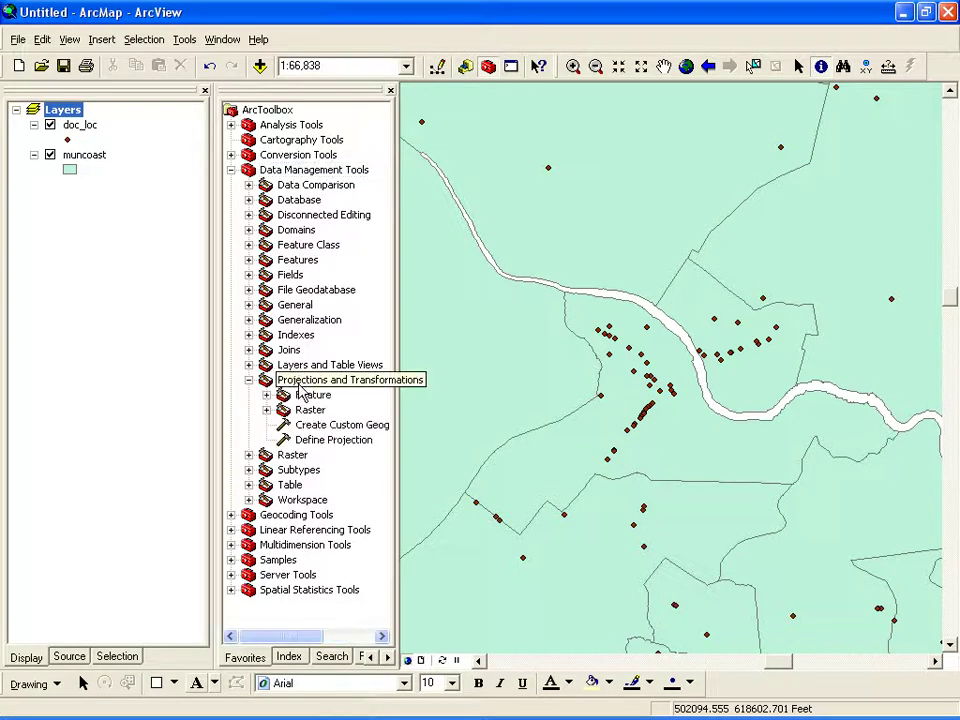
double_click(305, 441)
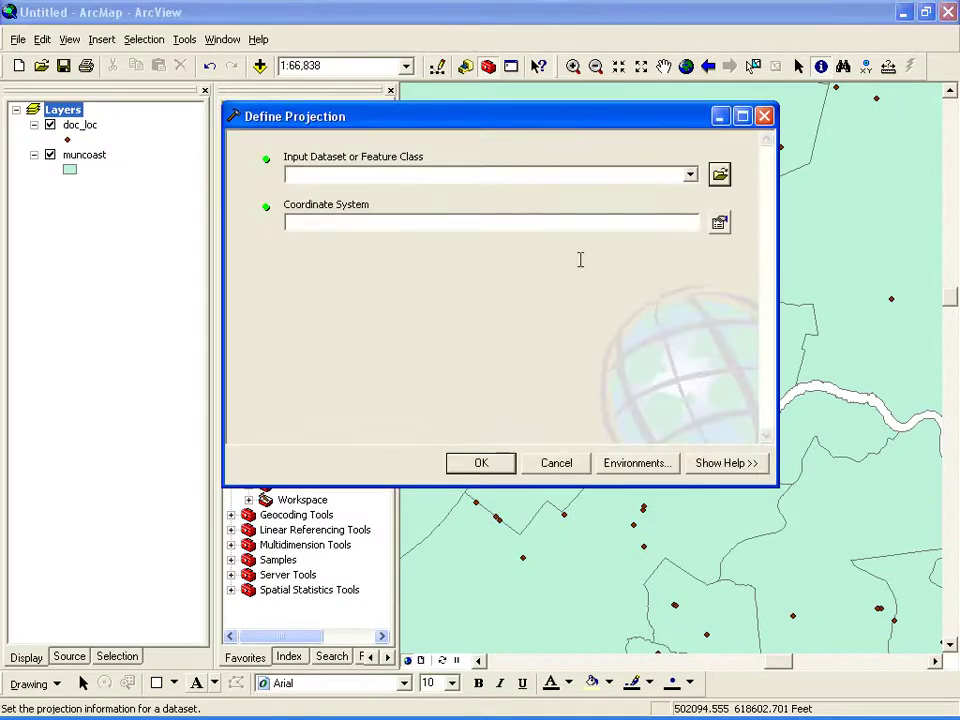
left_click(720, 175)
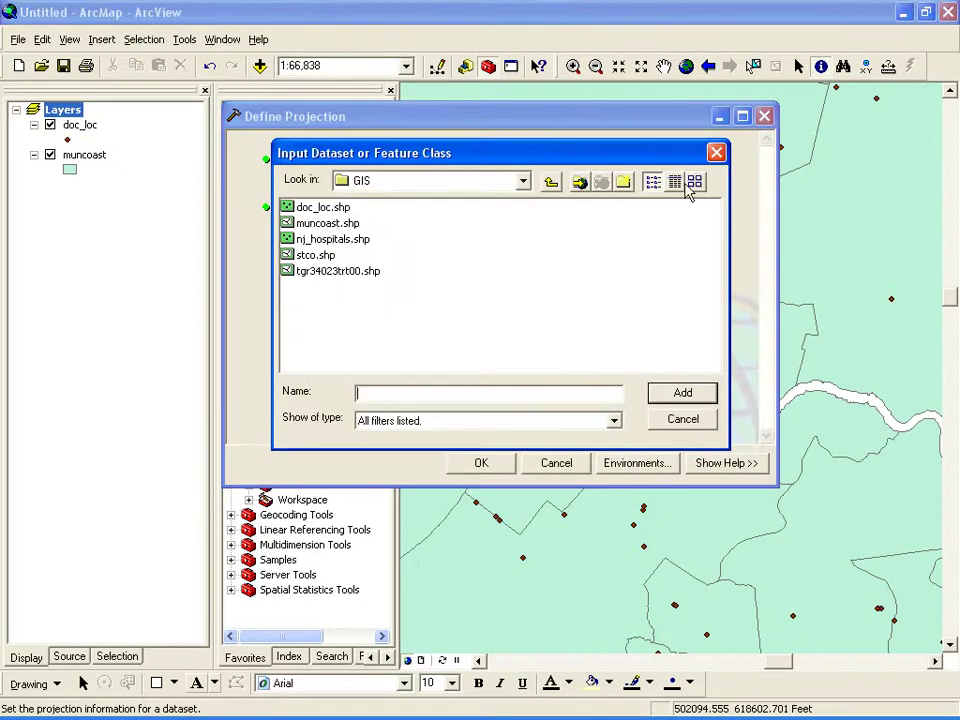
left_click(323, 274)
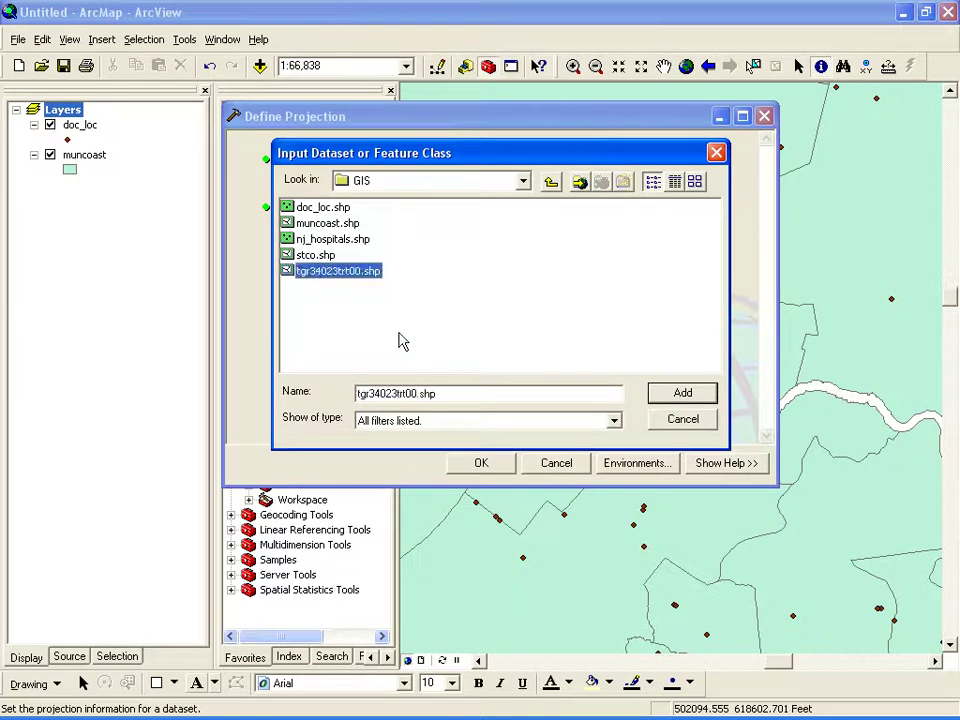
left_click(683, 393)
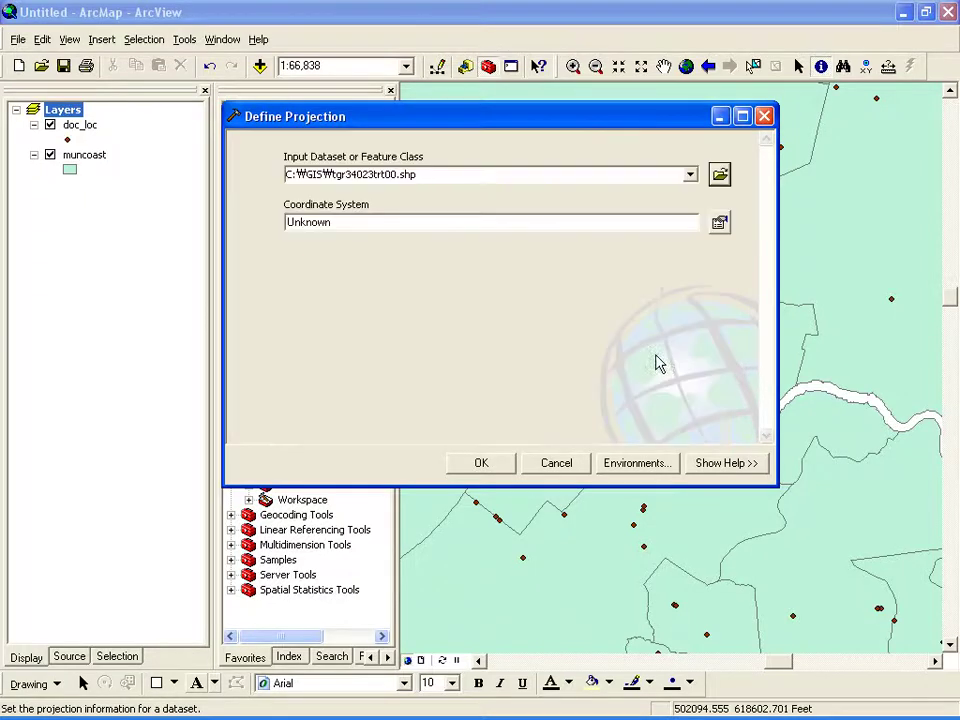
- Assign the geographic coordinate system North American Datum 1983 to the tract shapefile, run the projection definition and close the toolbox
left_click(720, 224)
left_click(372, 328)
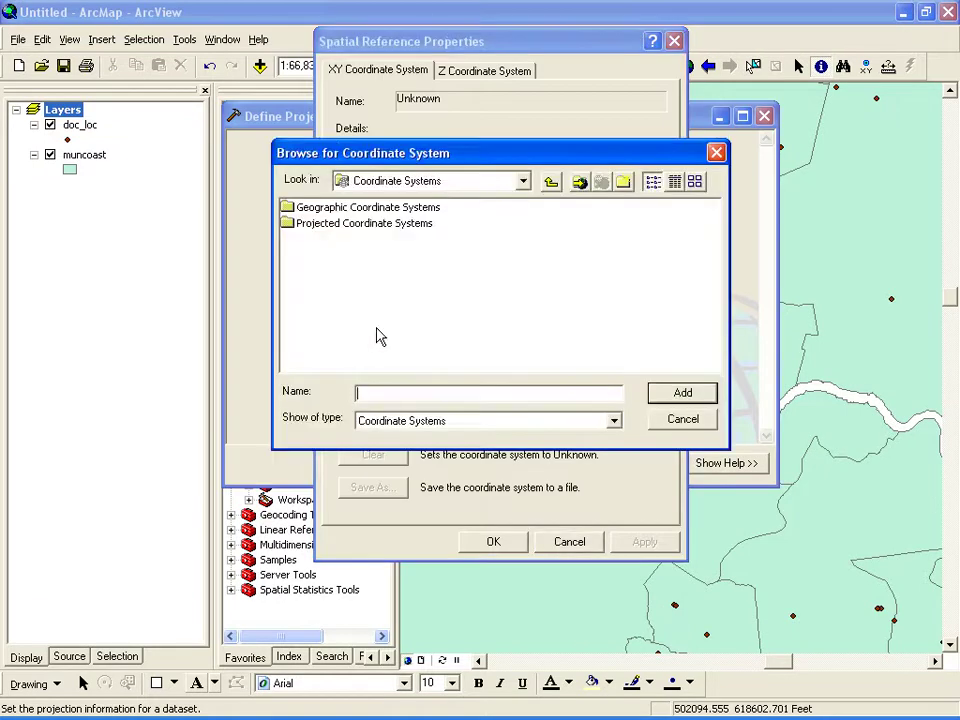
double_click(360, 209)
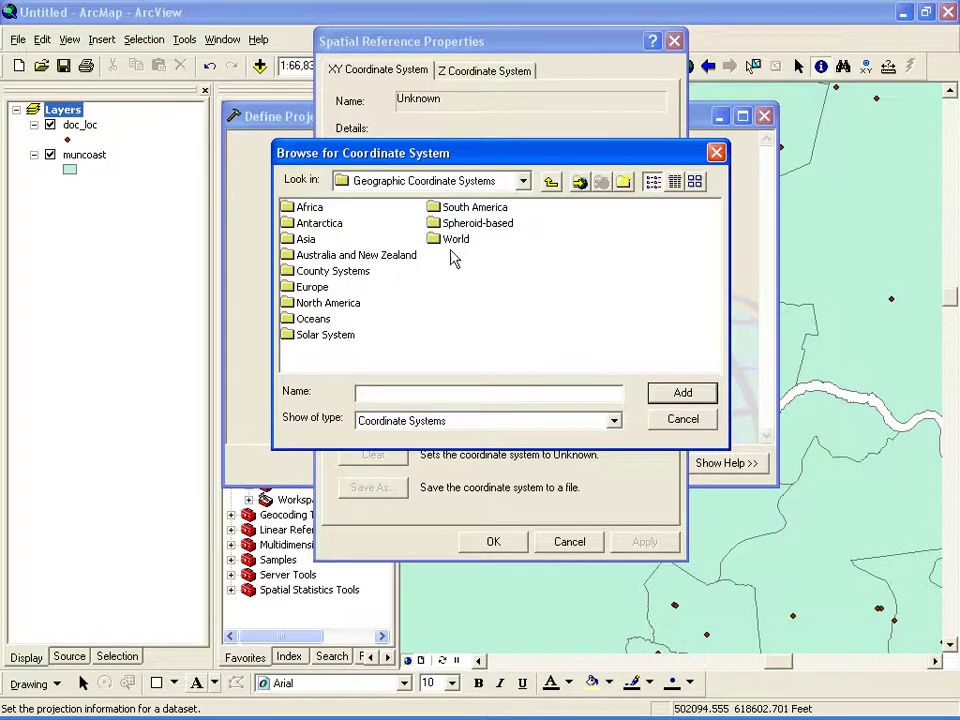
double_click(322, 303)
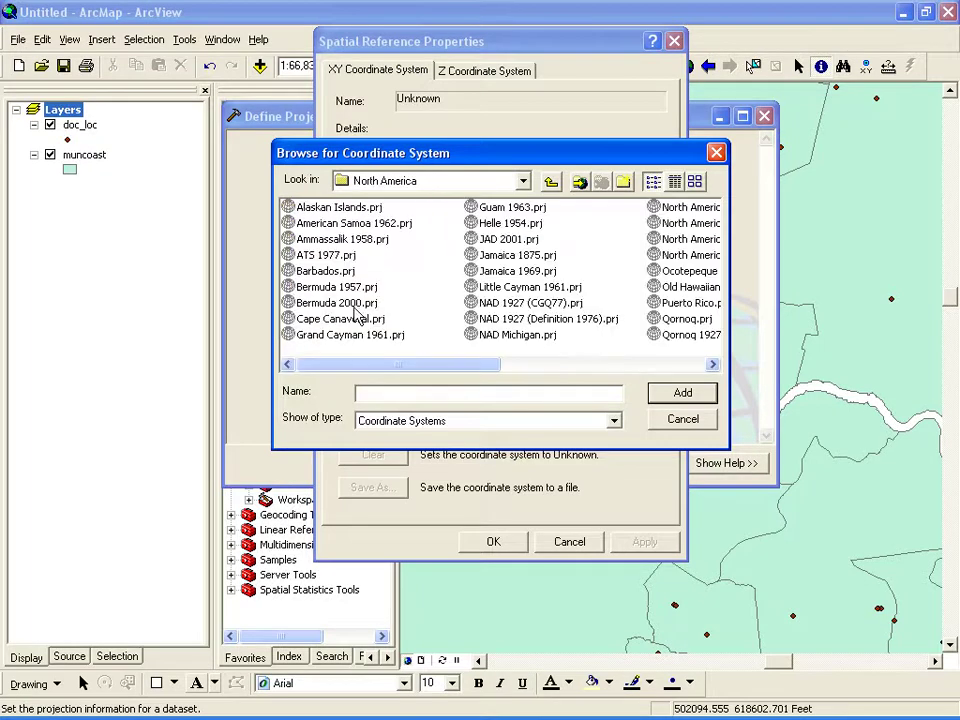
left_click(634, 364)
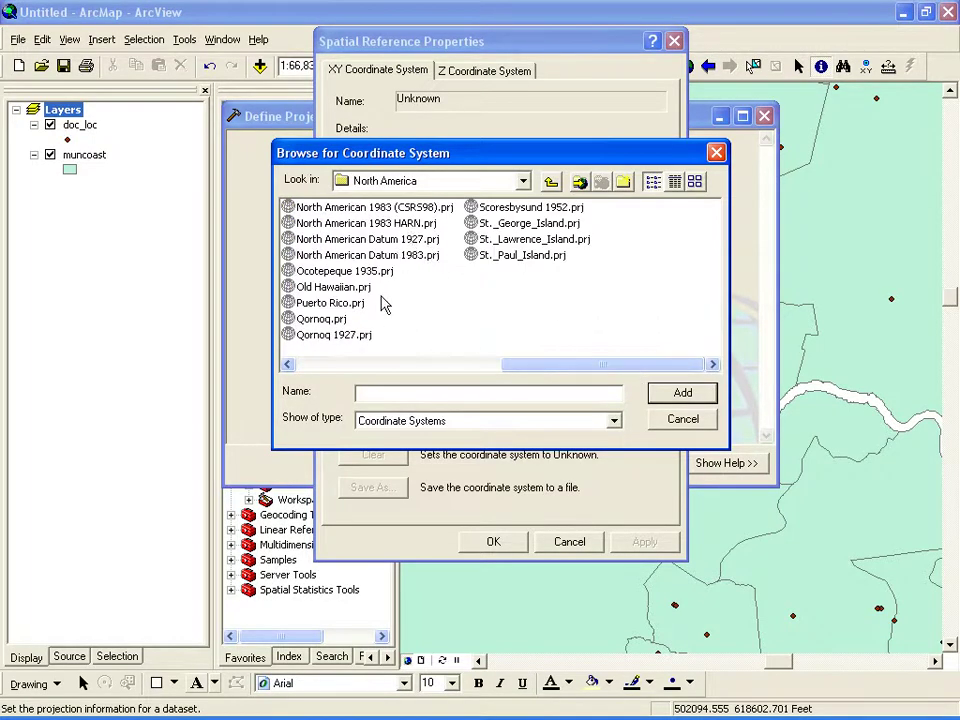
left_click(378, 256)
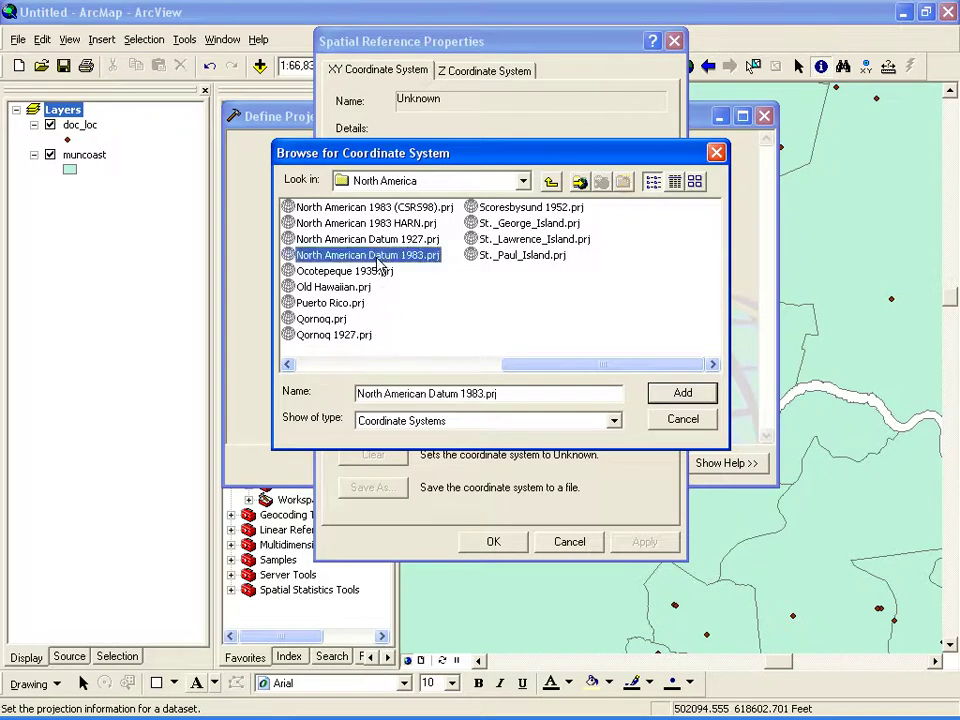
double_click(378, 256)
left_click(632, 546)
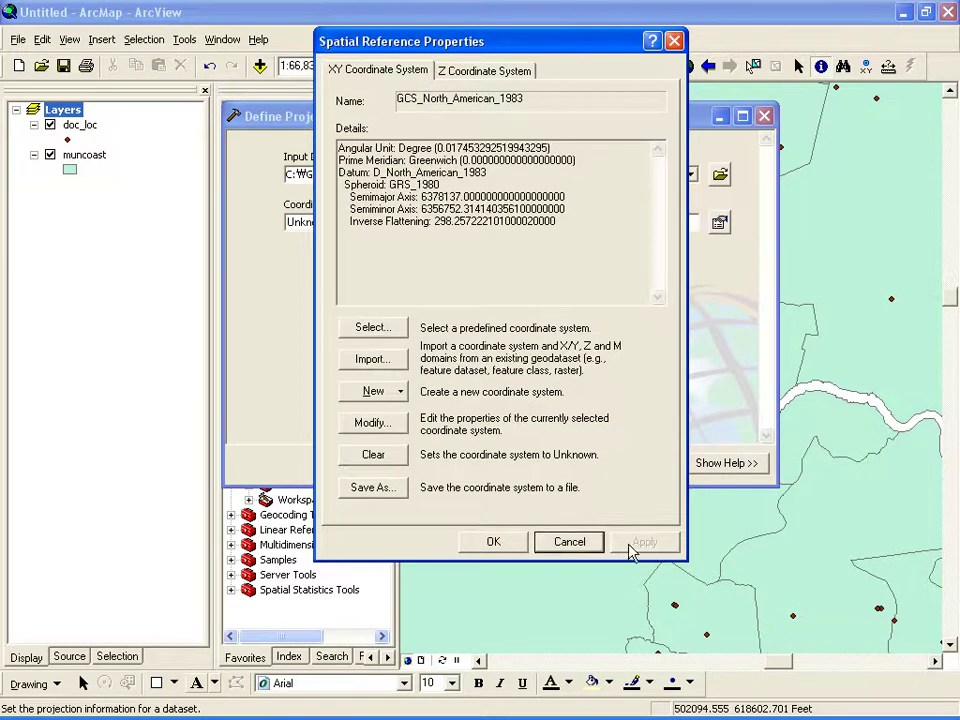
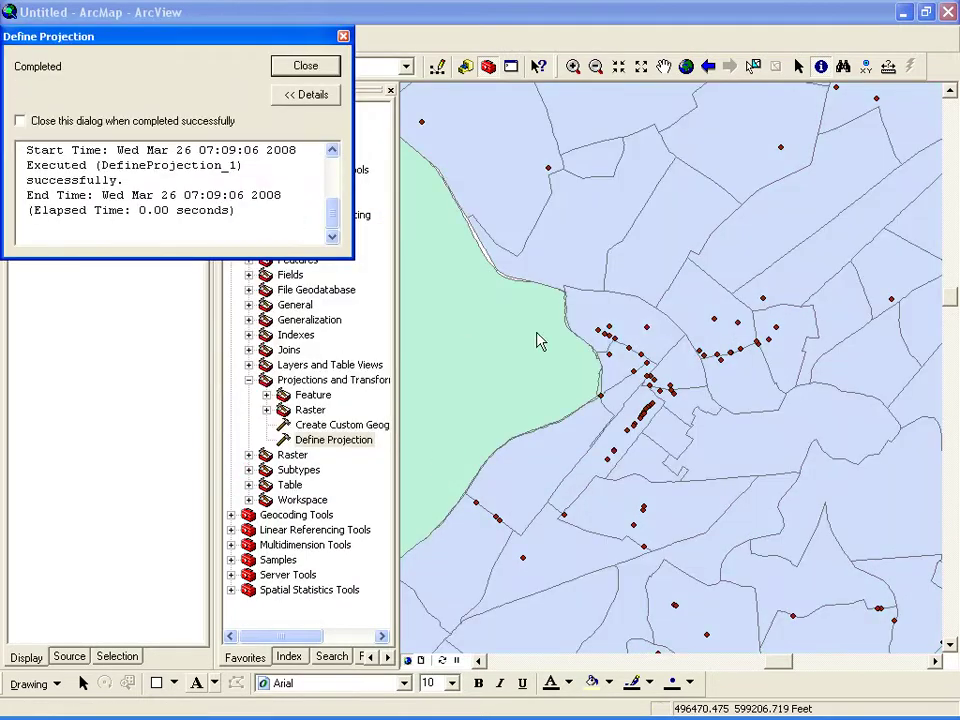
left_click(322, 70)
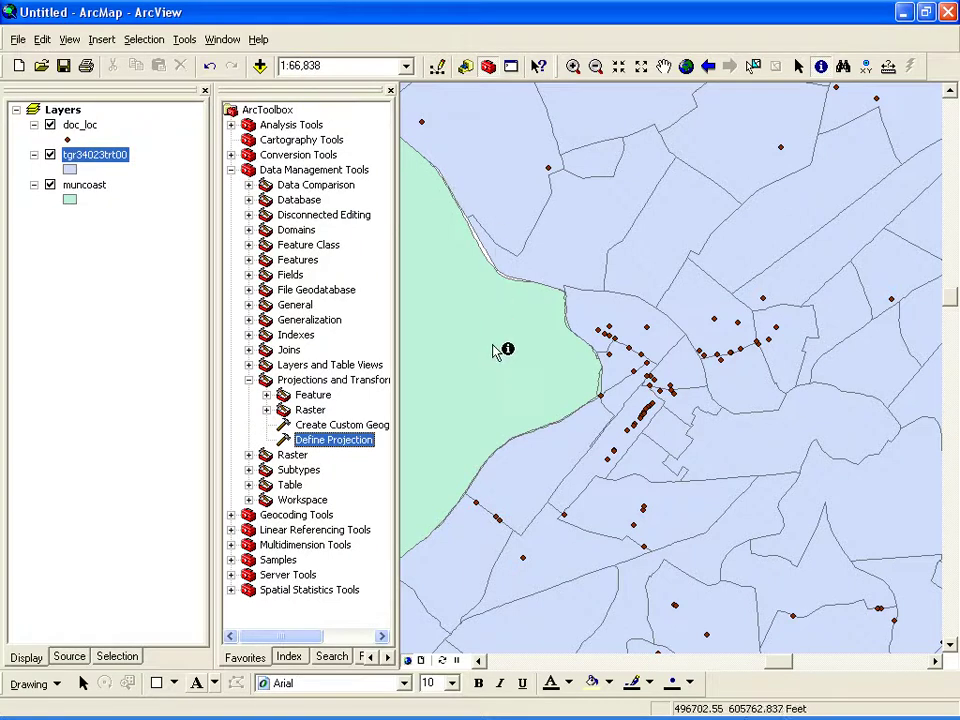
left_click(390, 91)
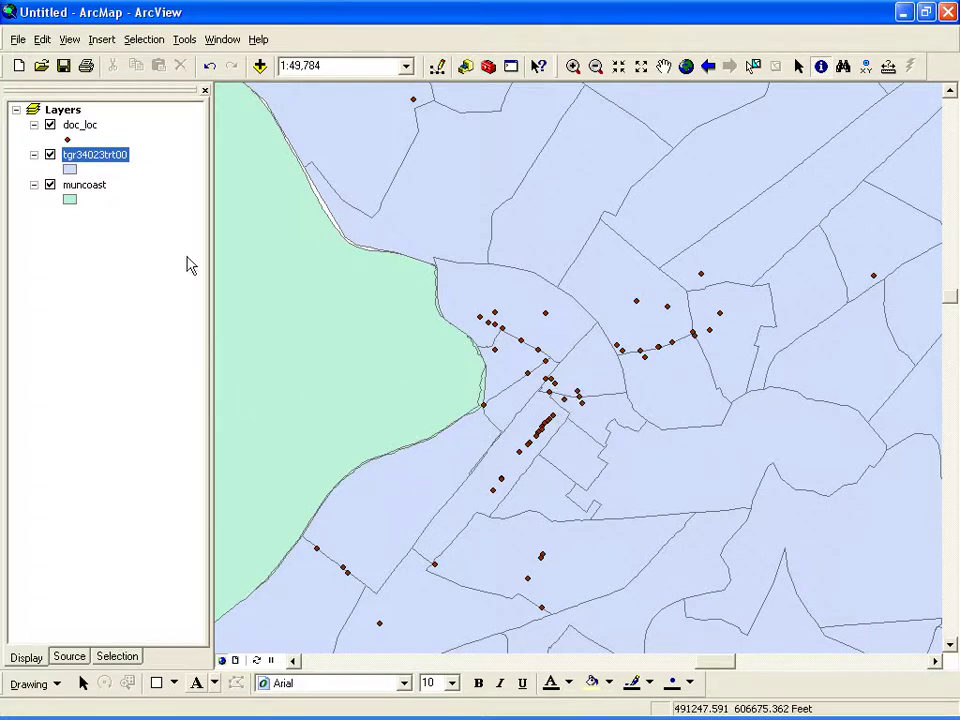
- Set up a join on the doc_loc layer by spatial location, with tgr34023trt00 as the layer to join
left_click(88, 128)
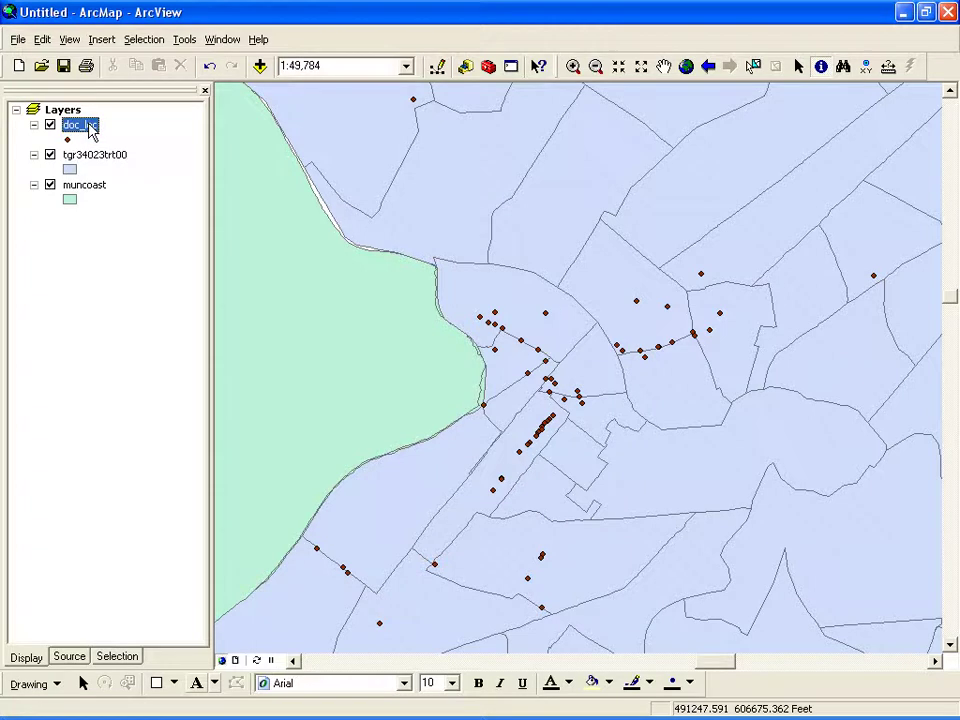
right_click(90, 128)
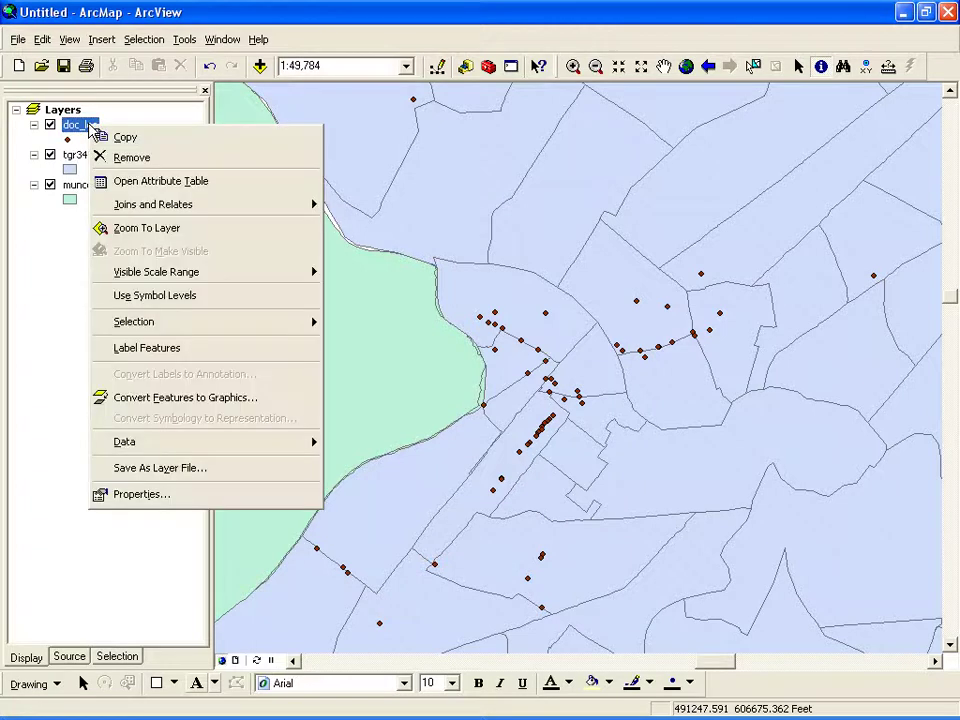
mouse_move(145, 206)
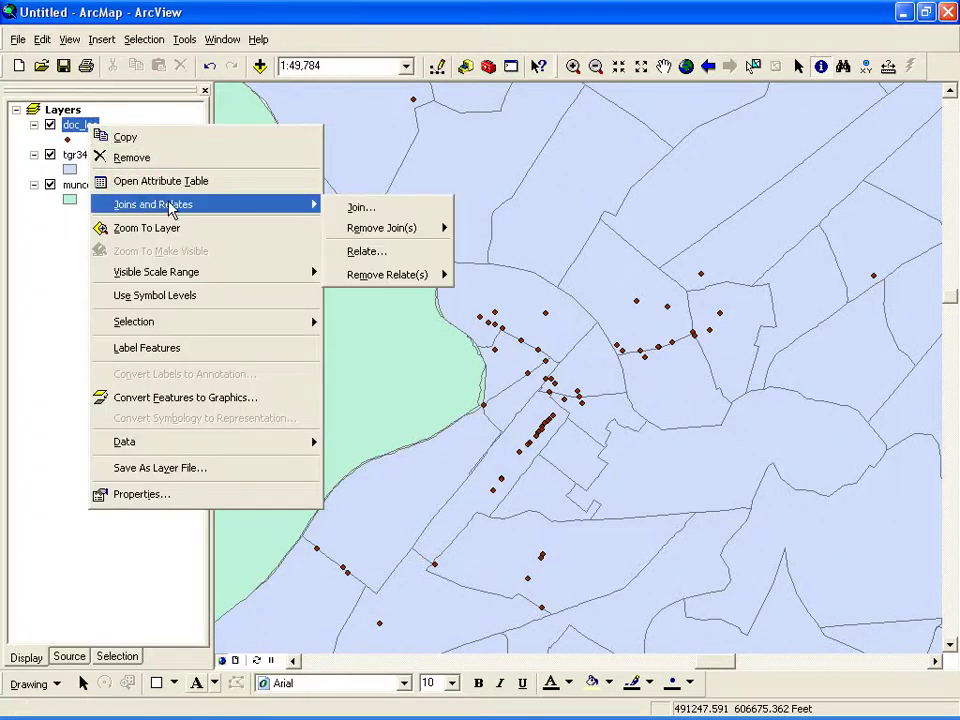
mouse_move(312, 206)
left_click(357, 209)
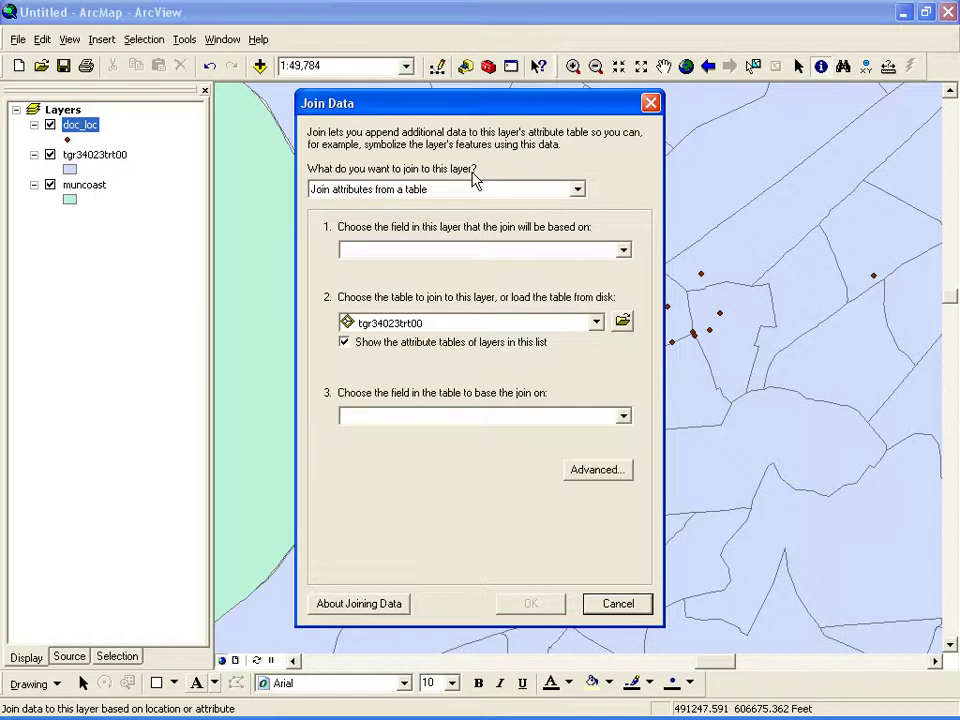
left_click(578, 191)
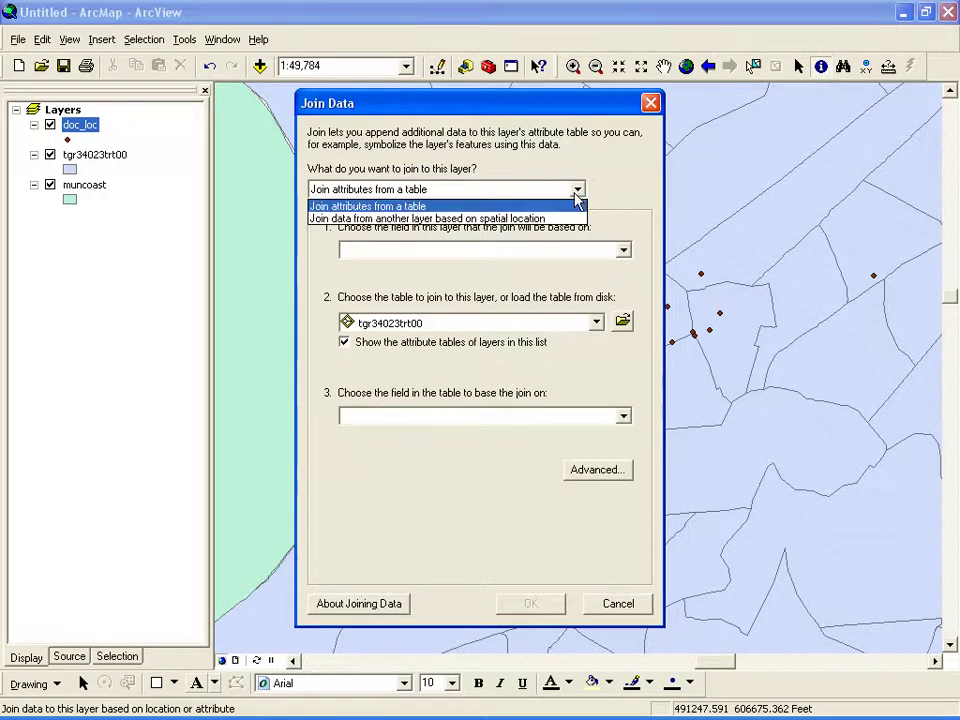
left_click(414, 220)
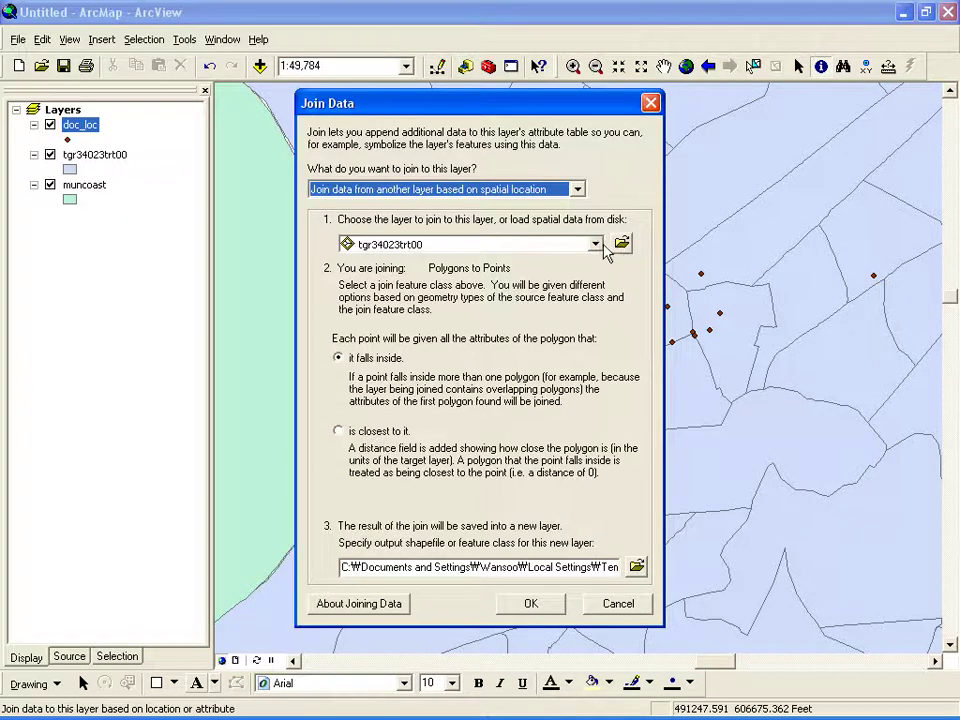
left_click(596, 245)
left_click(445, 263)
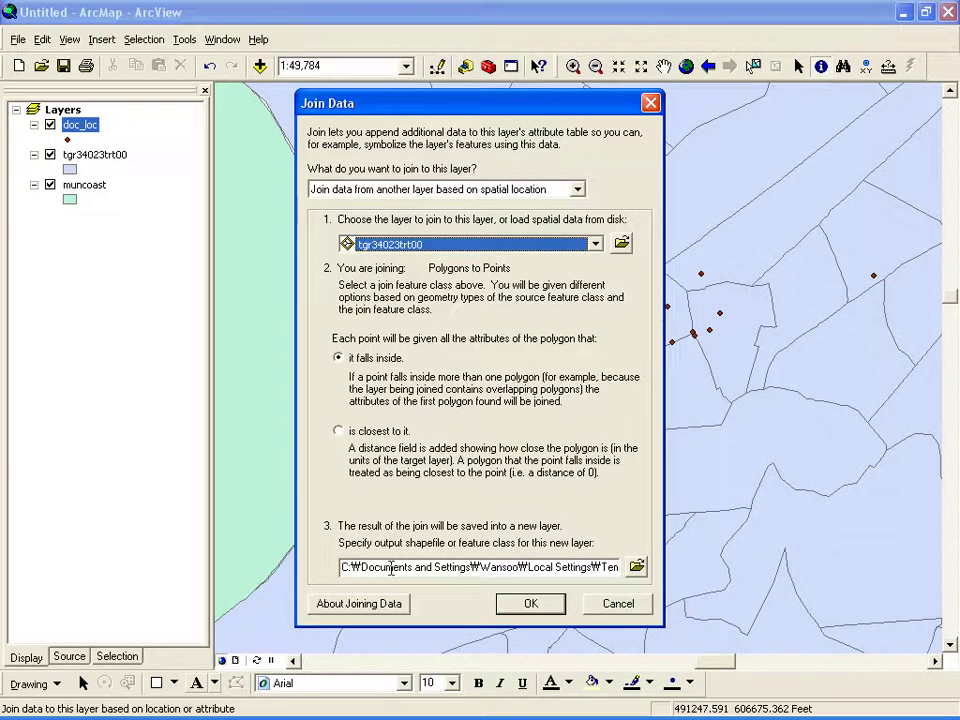
- Set the join output to docctr.shp in the C: drive's GIS folder and run the spatial join
left_click(636, 568)
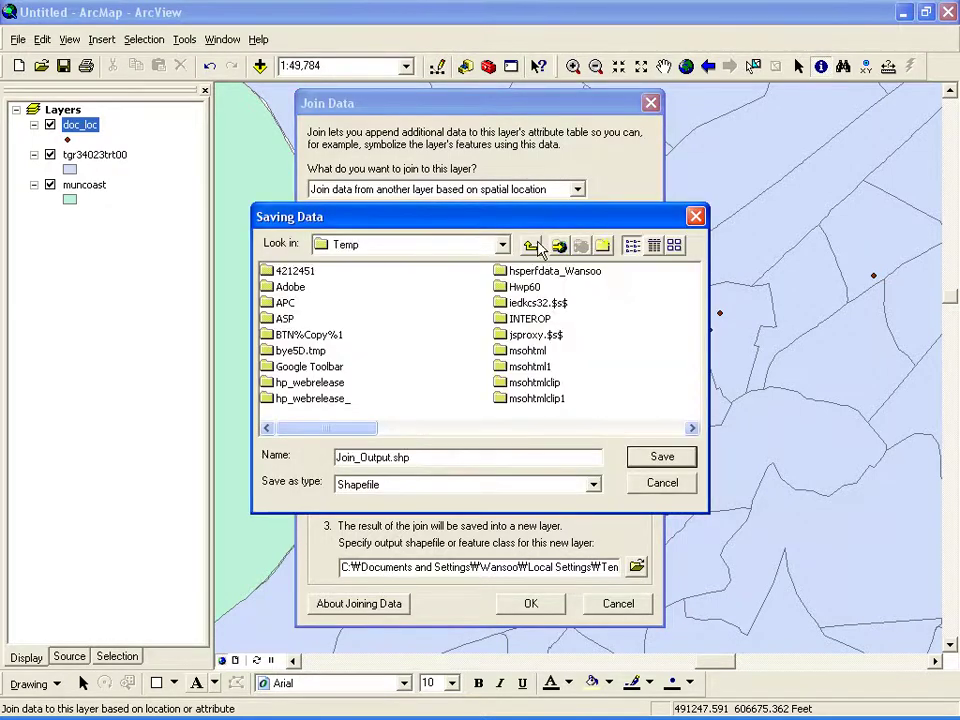
left_click(538, 245)
left_click(538, 245)
left_click(537, 245)
left_click(535, 245)
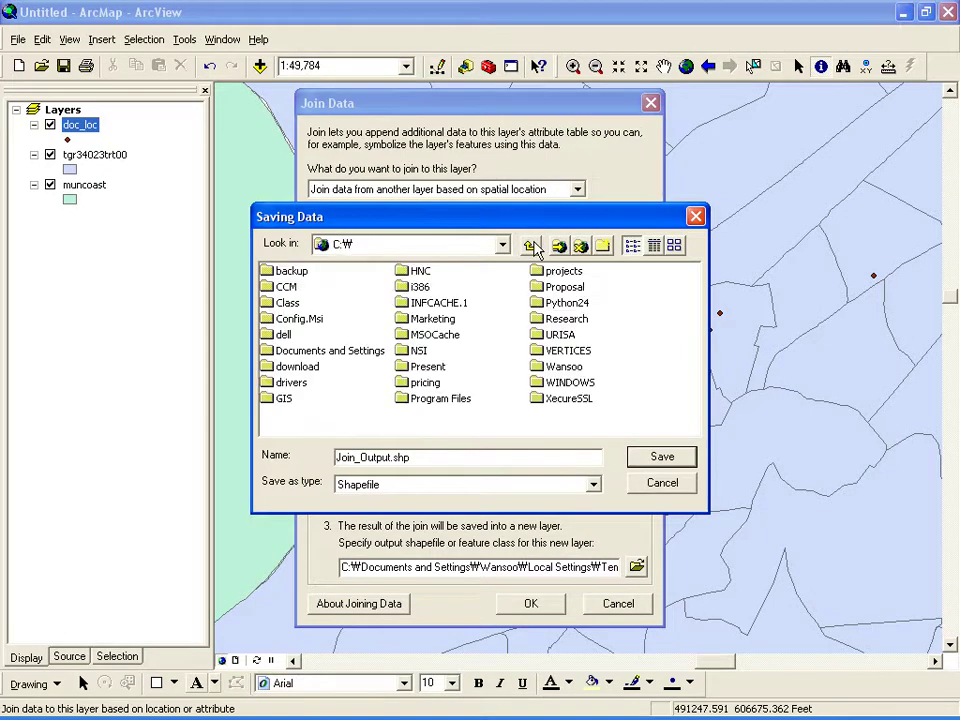
double_click(283, 400)
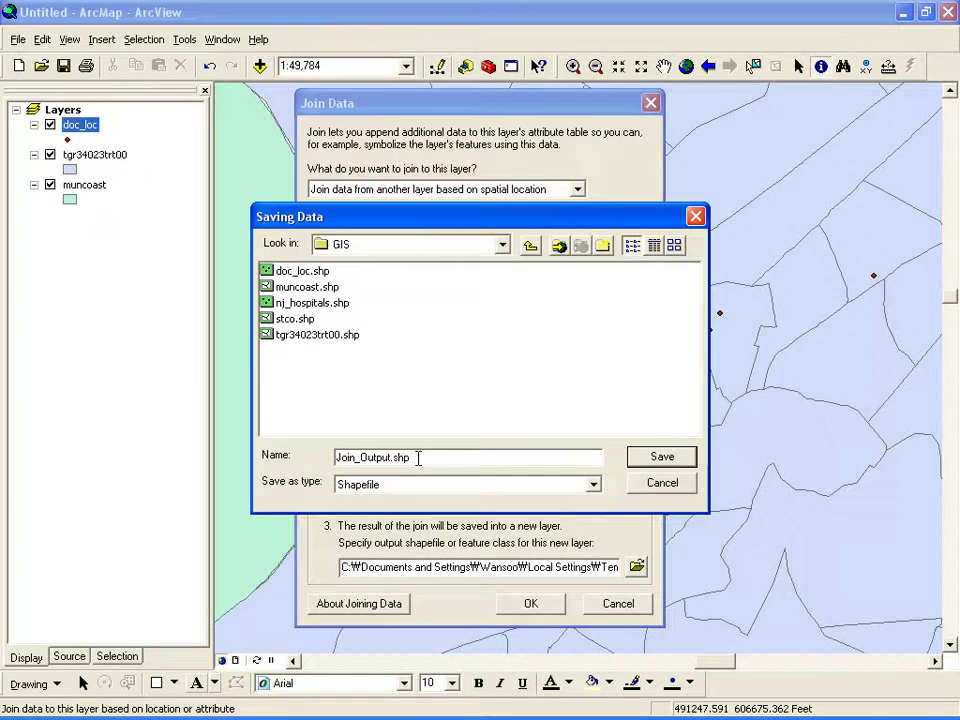
left_click_drag(418, 457, 337, 457)
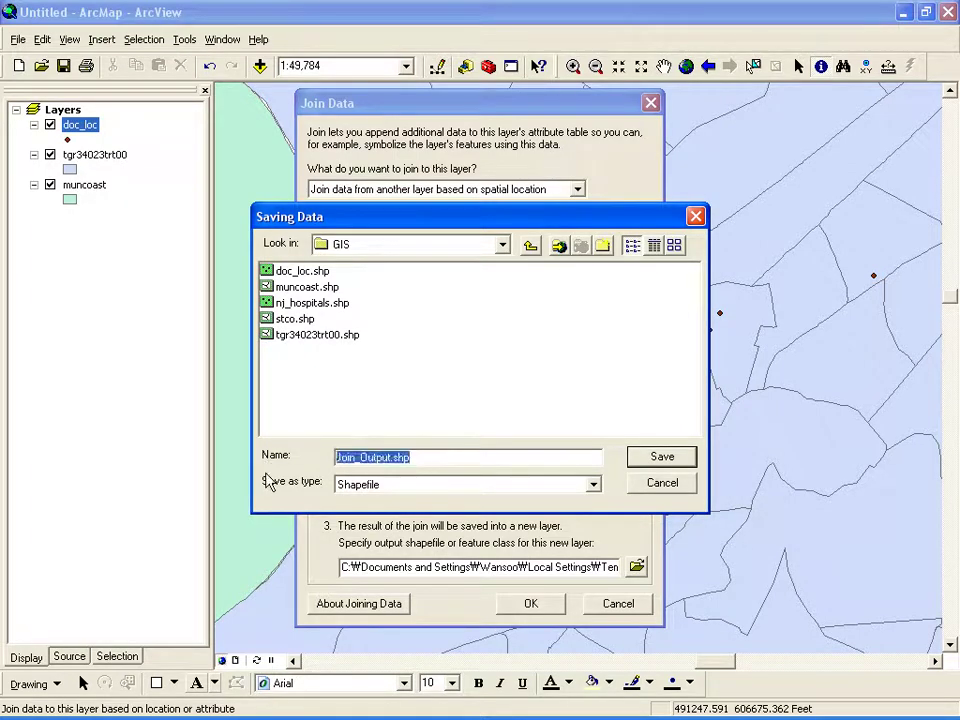
type("cl")
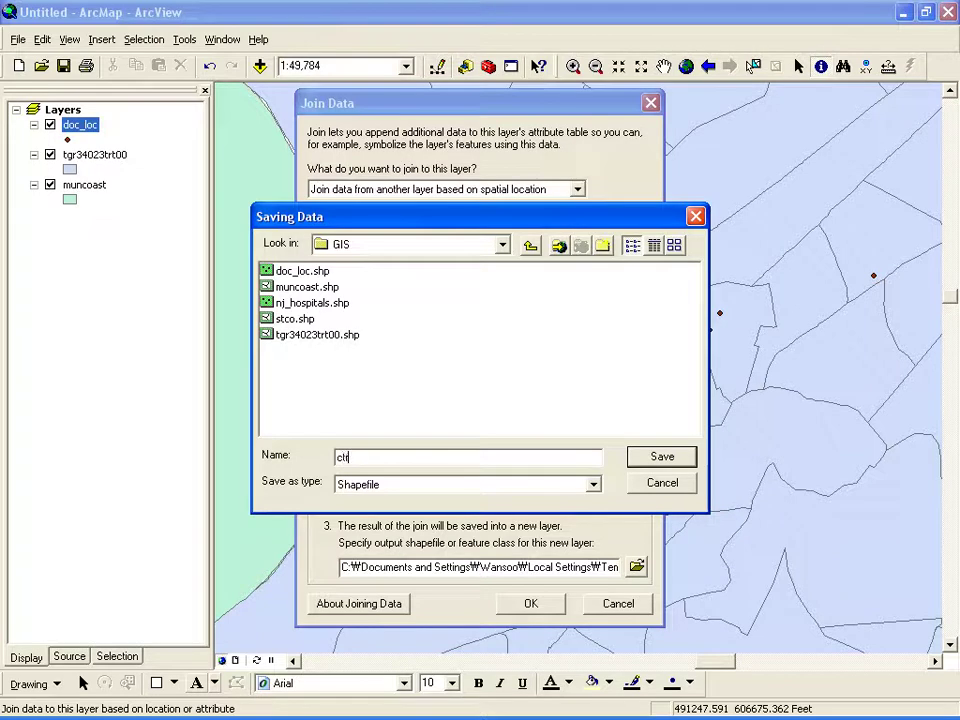
key("BackSpace")
type("docctr")
left_click(659, 457)
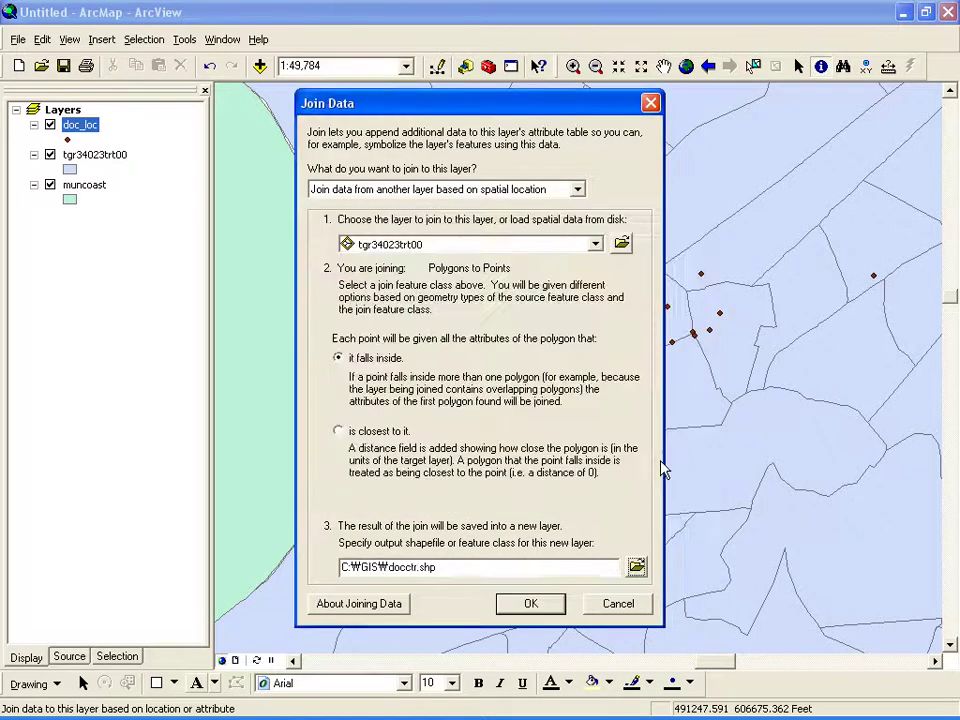
left_click(531, 604)
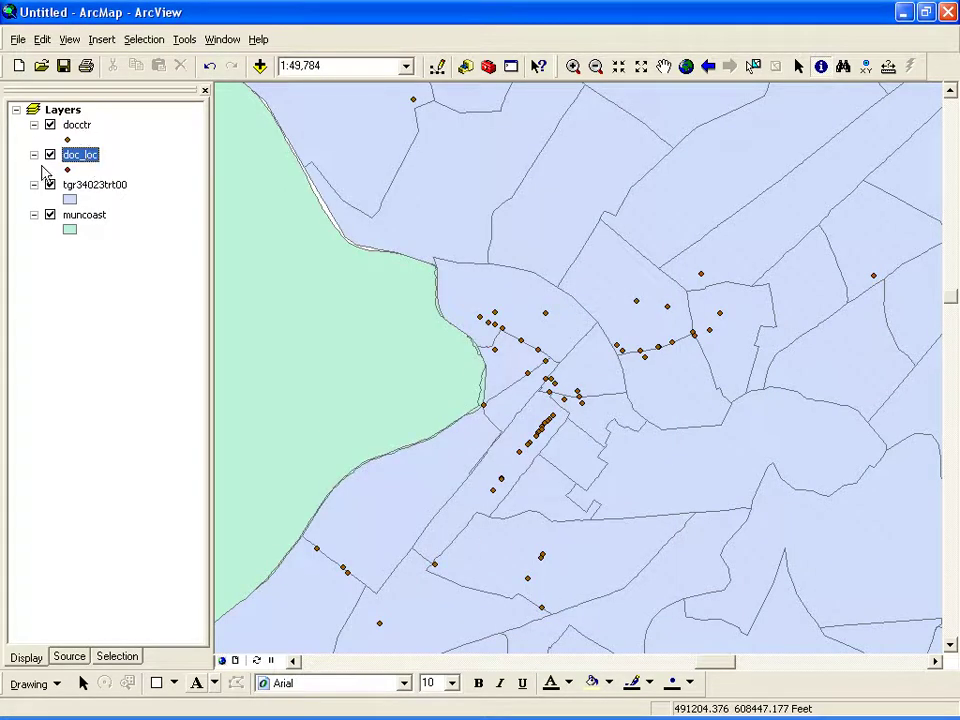
- Open the attribute table of the docctr layer and examine the tract fields joined at its far end
left_click(77, 126)
right_click(77, 130)
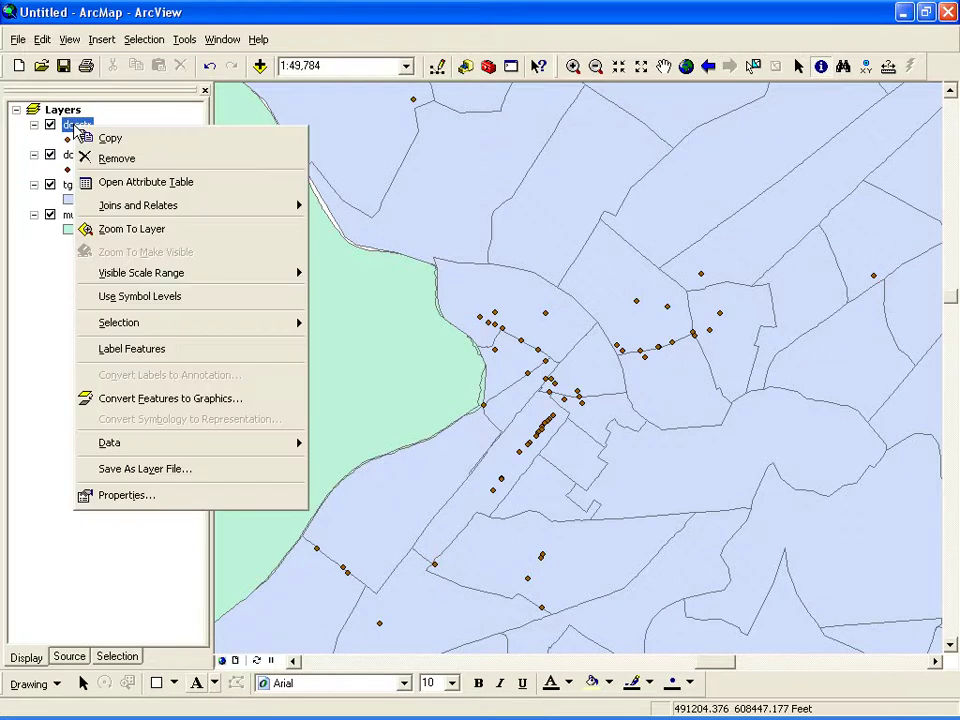
left_click(95, 183)
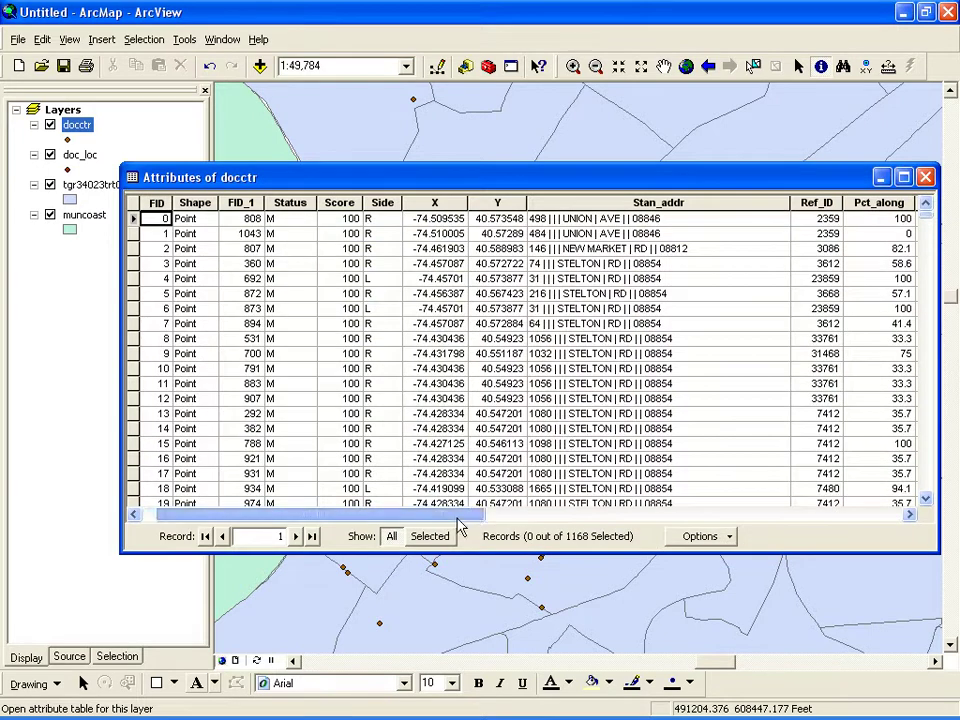
left_click_drag(460, 527, 920, 521)
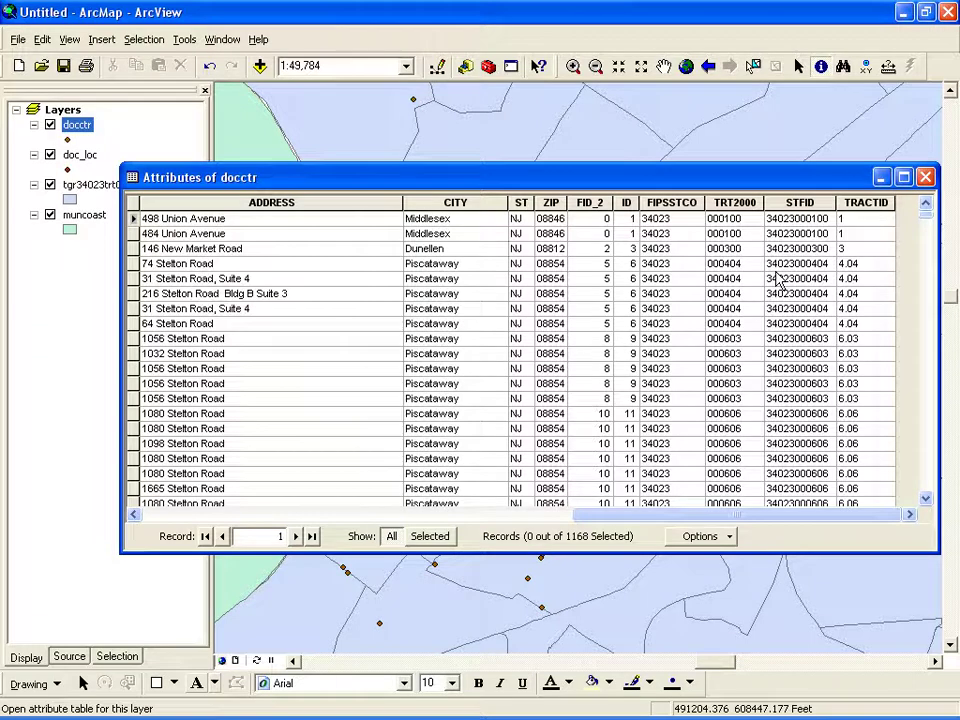
- Export all records of the docctr attribute table to a new table named docctr2 in the C: drive's GIS folder
left_click(730, 540)
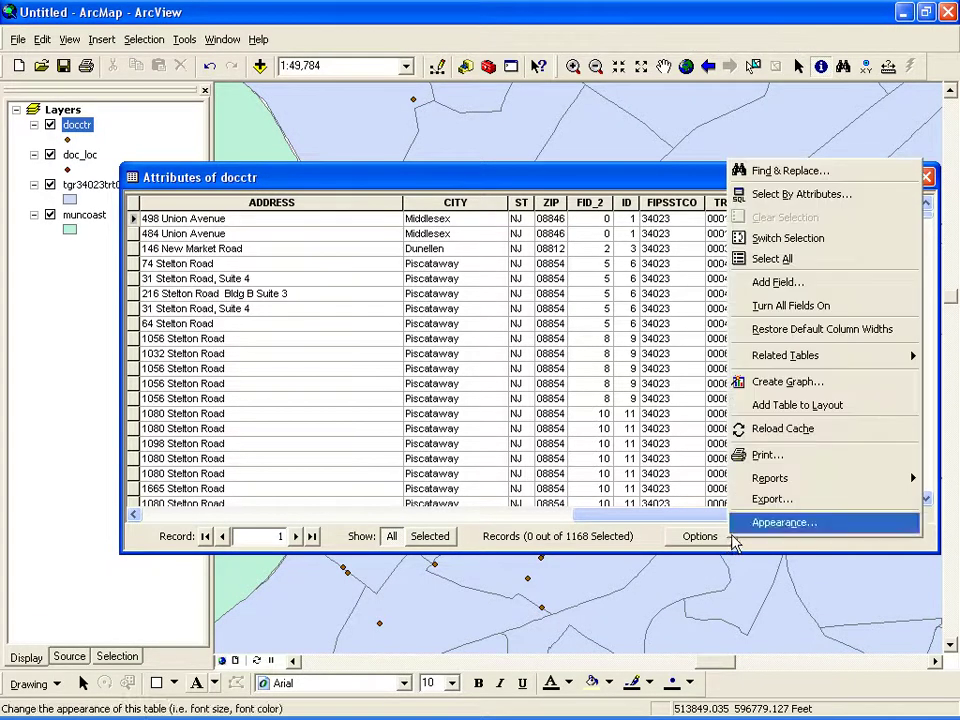
left_click(650, 540)
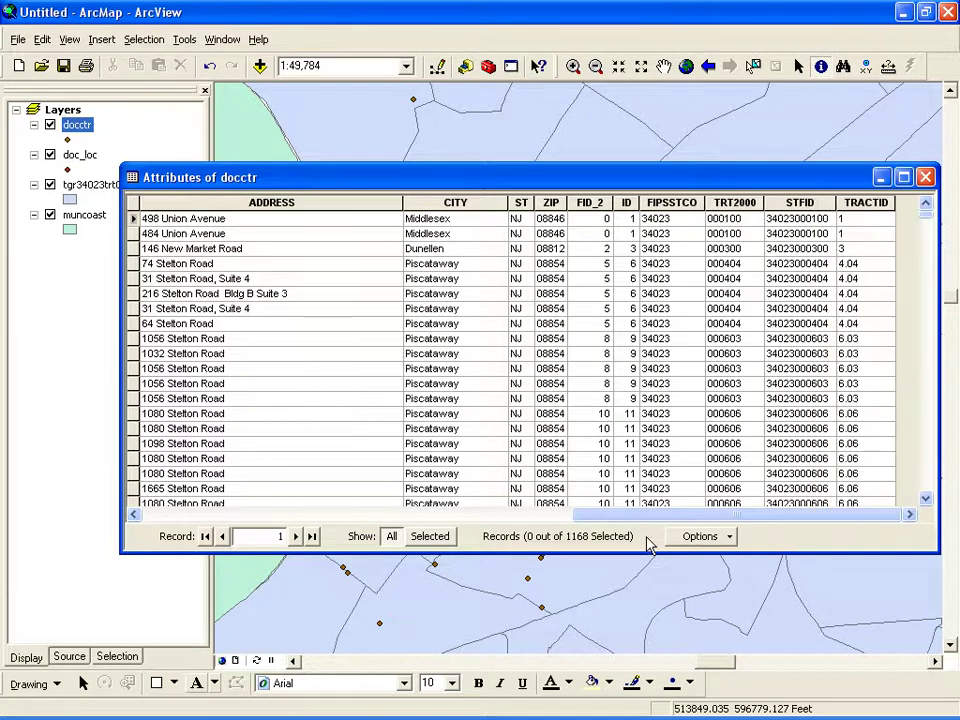
left_click_drag(609, 180, 510, 116)
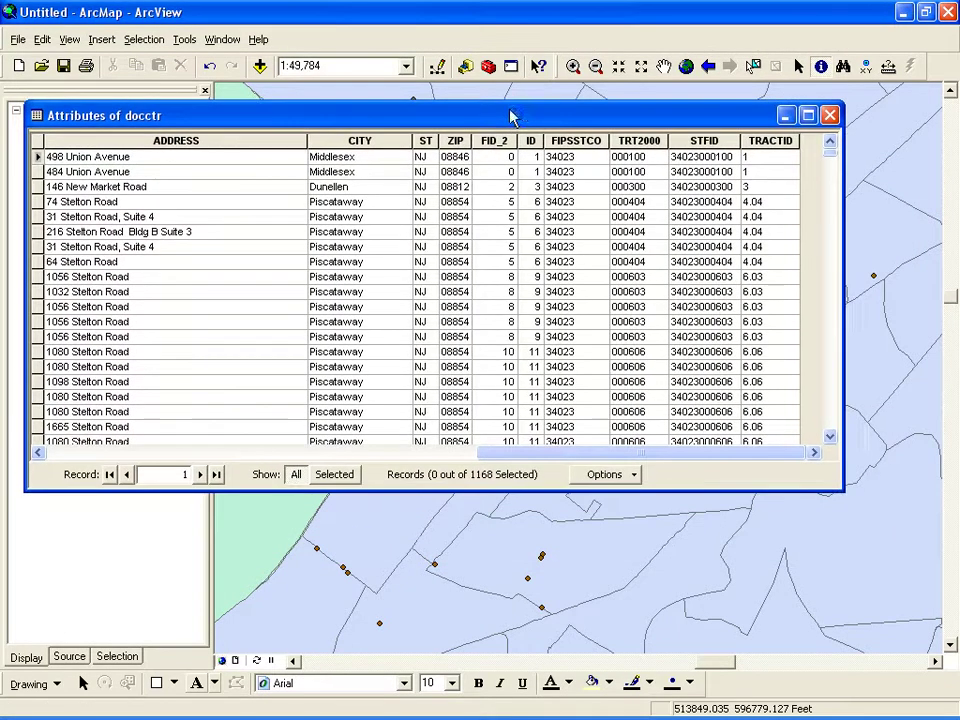
left_click(632, 477)
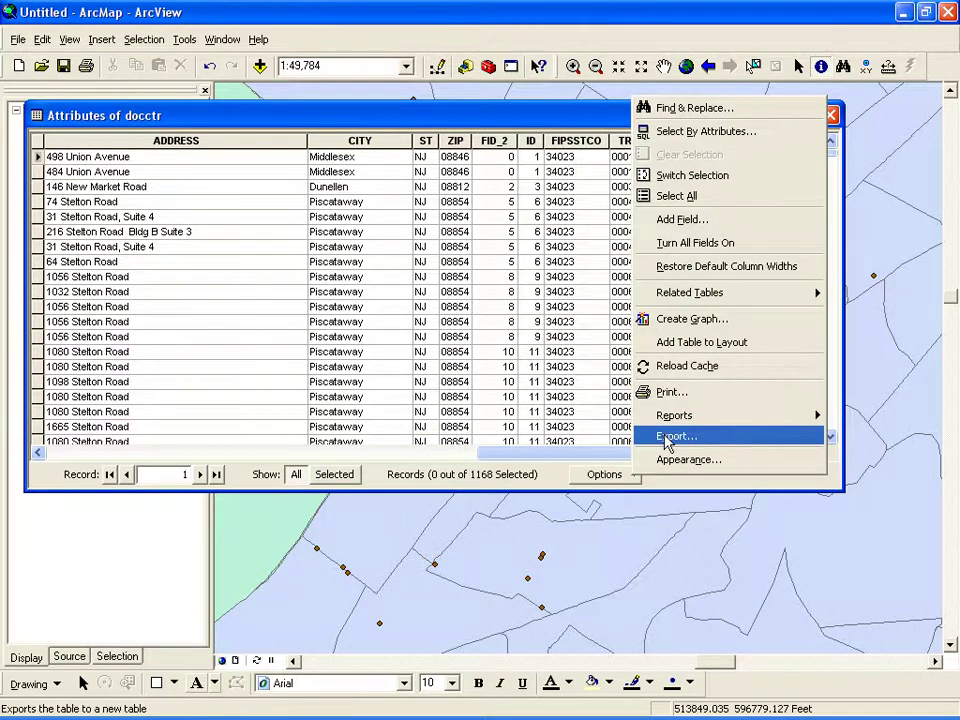
left_click(666, 440)
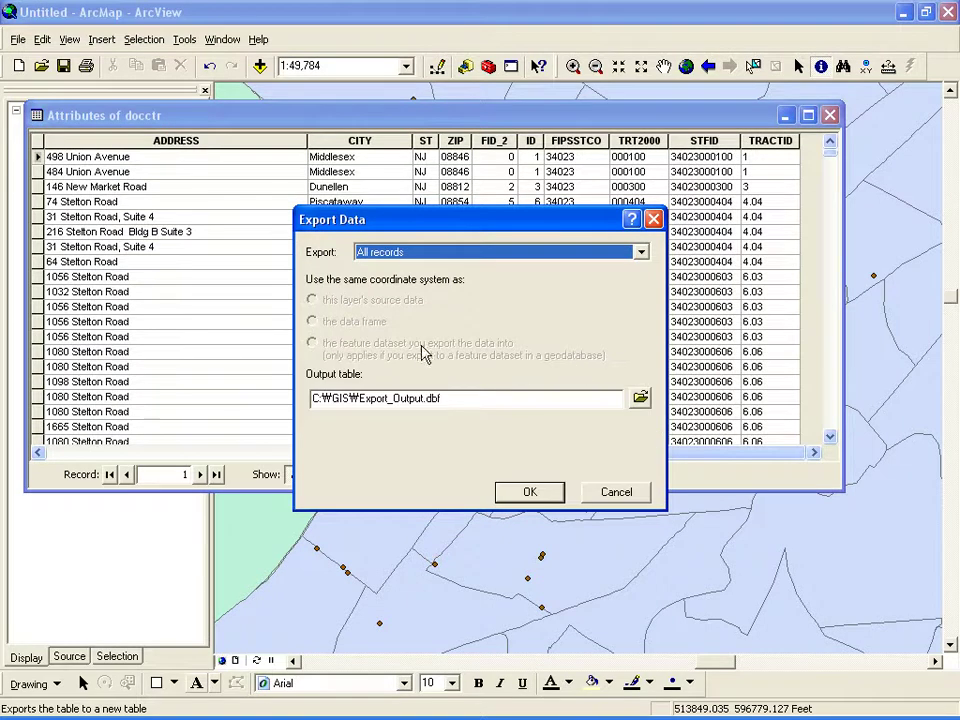
double_click(378, 400)
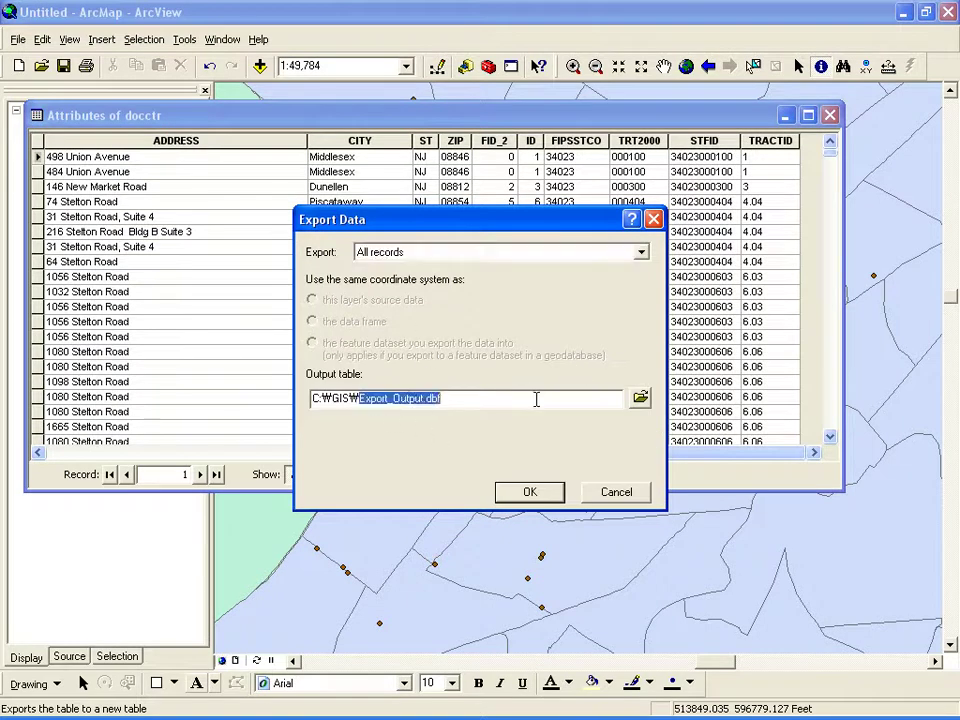
key("BackSpace")
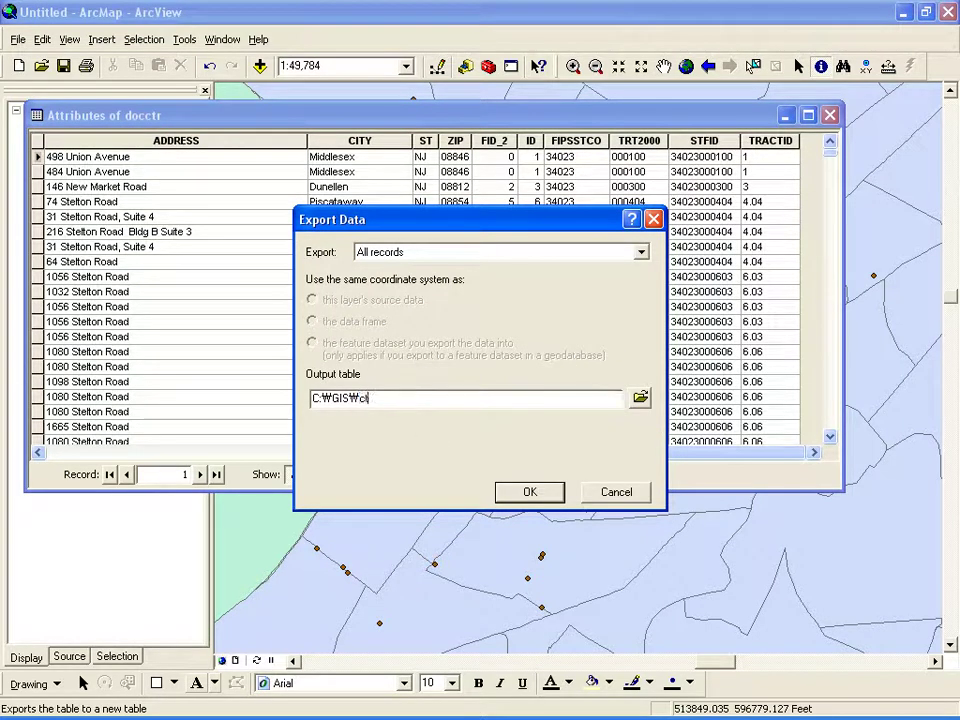
type("docctr2")
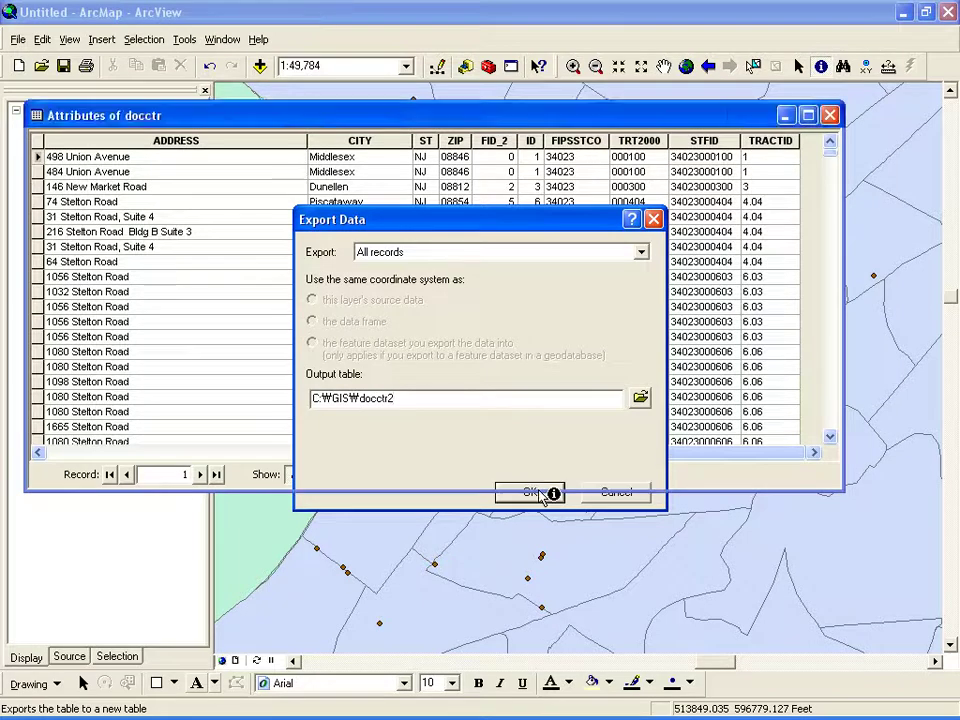
left_click(541, 495)
left_click(523, 421)
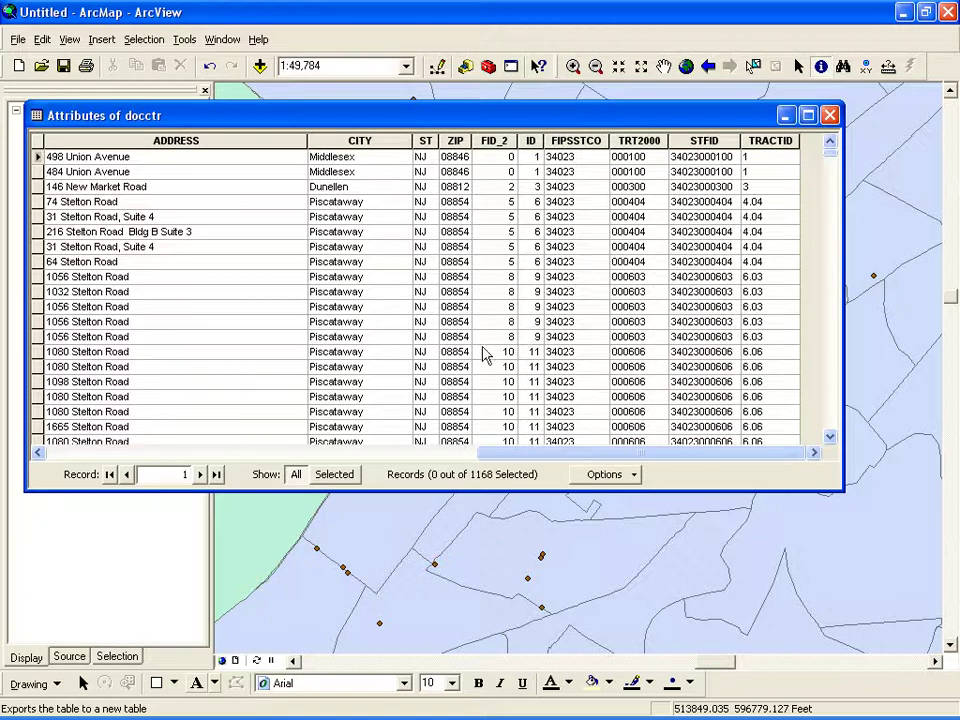